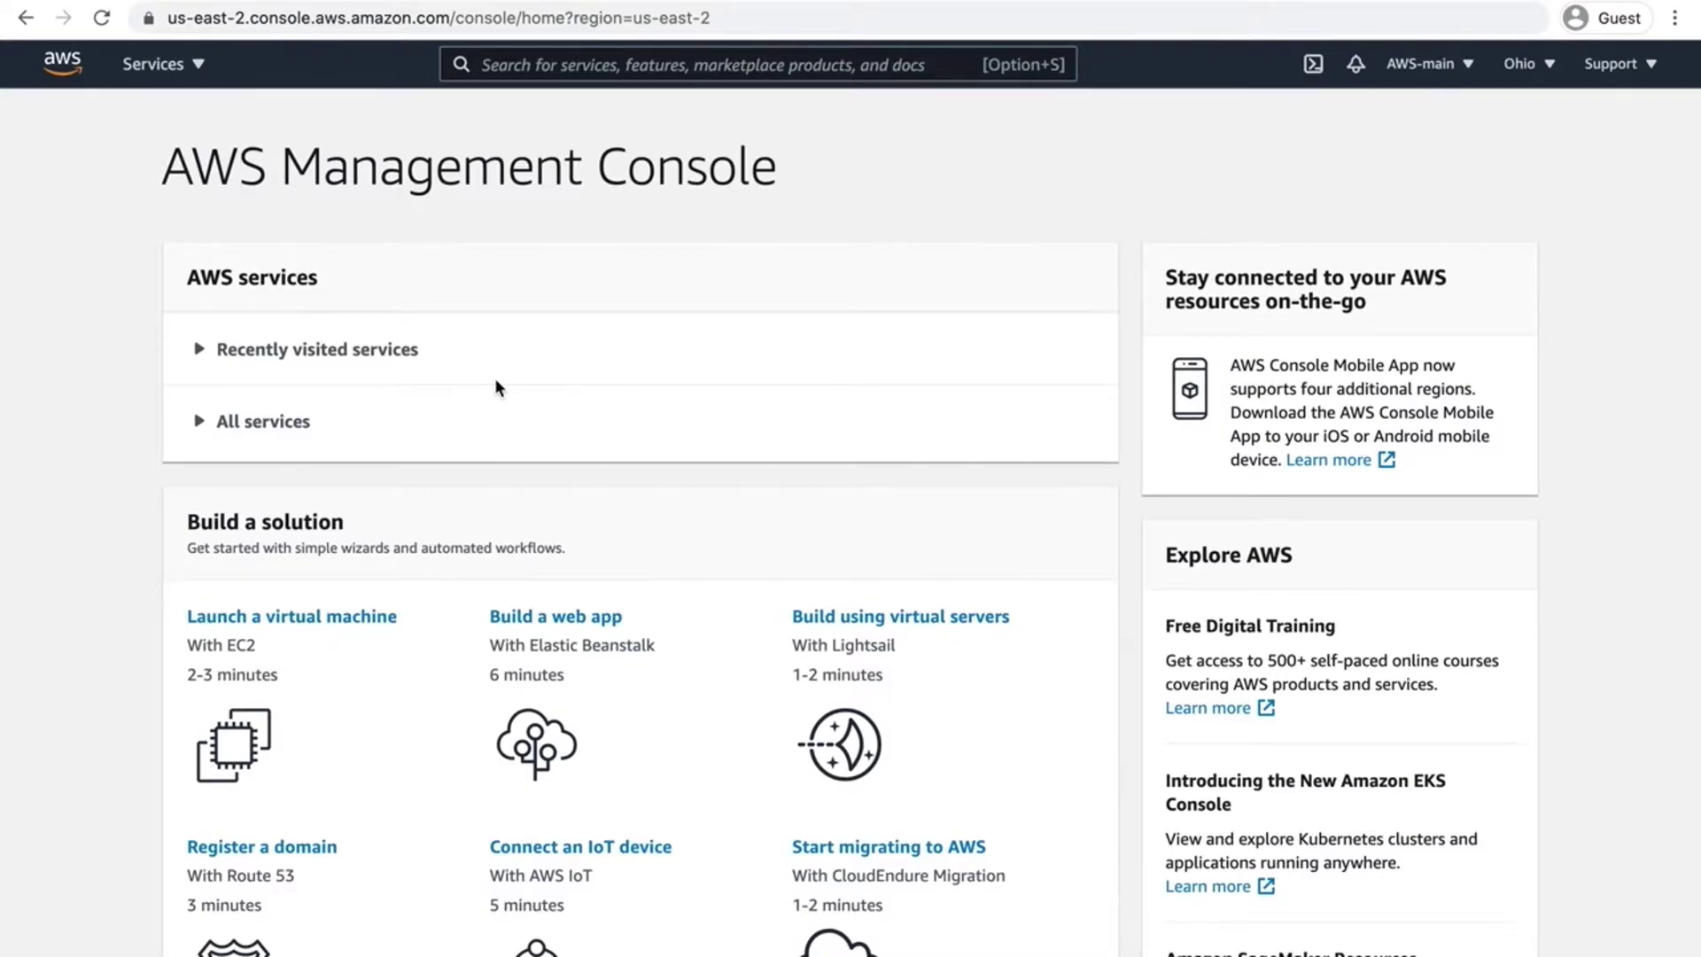
# Step: Expand the full services list, browse it, then collapse it again
pyautogui.click(253, 428)
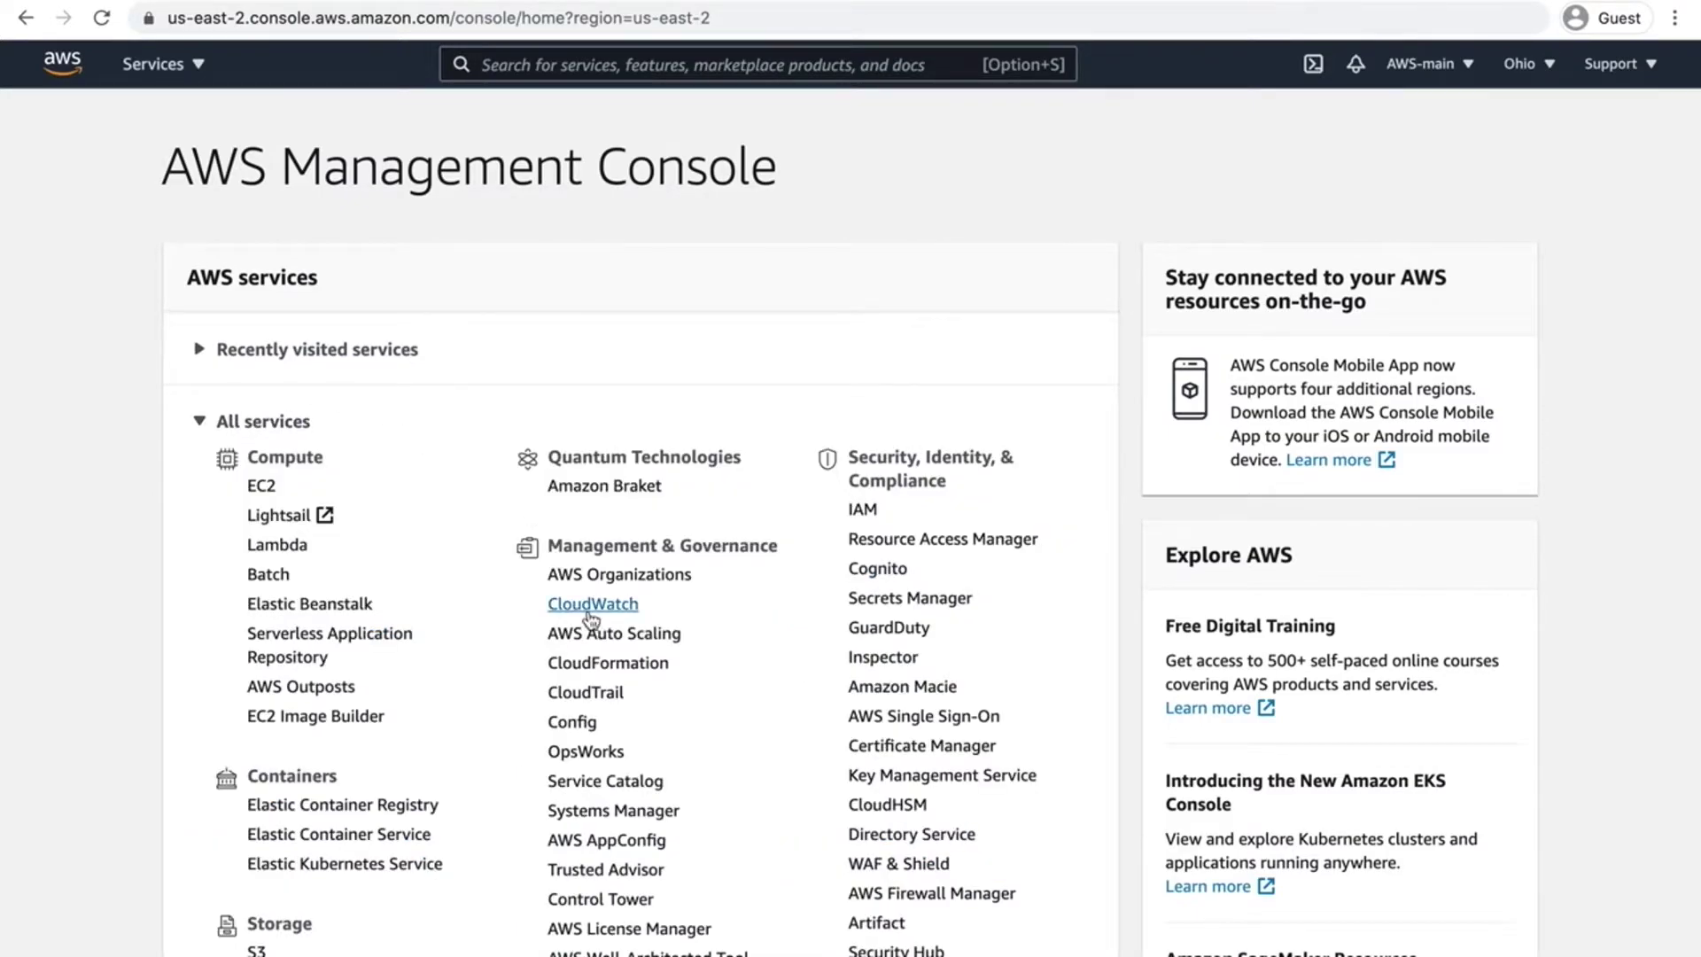
pyautogui.scroll(5, 587, 611)
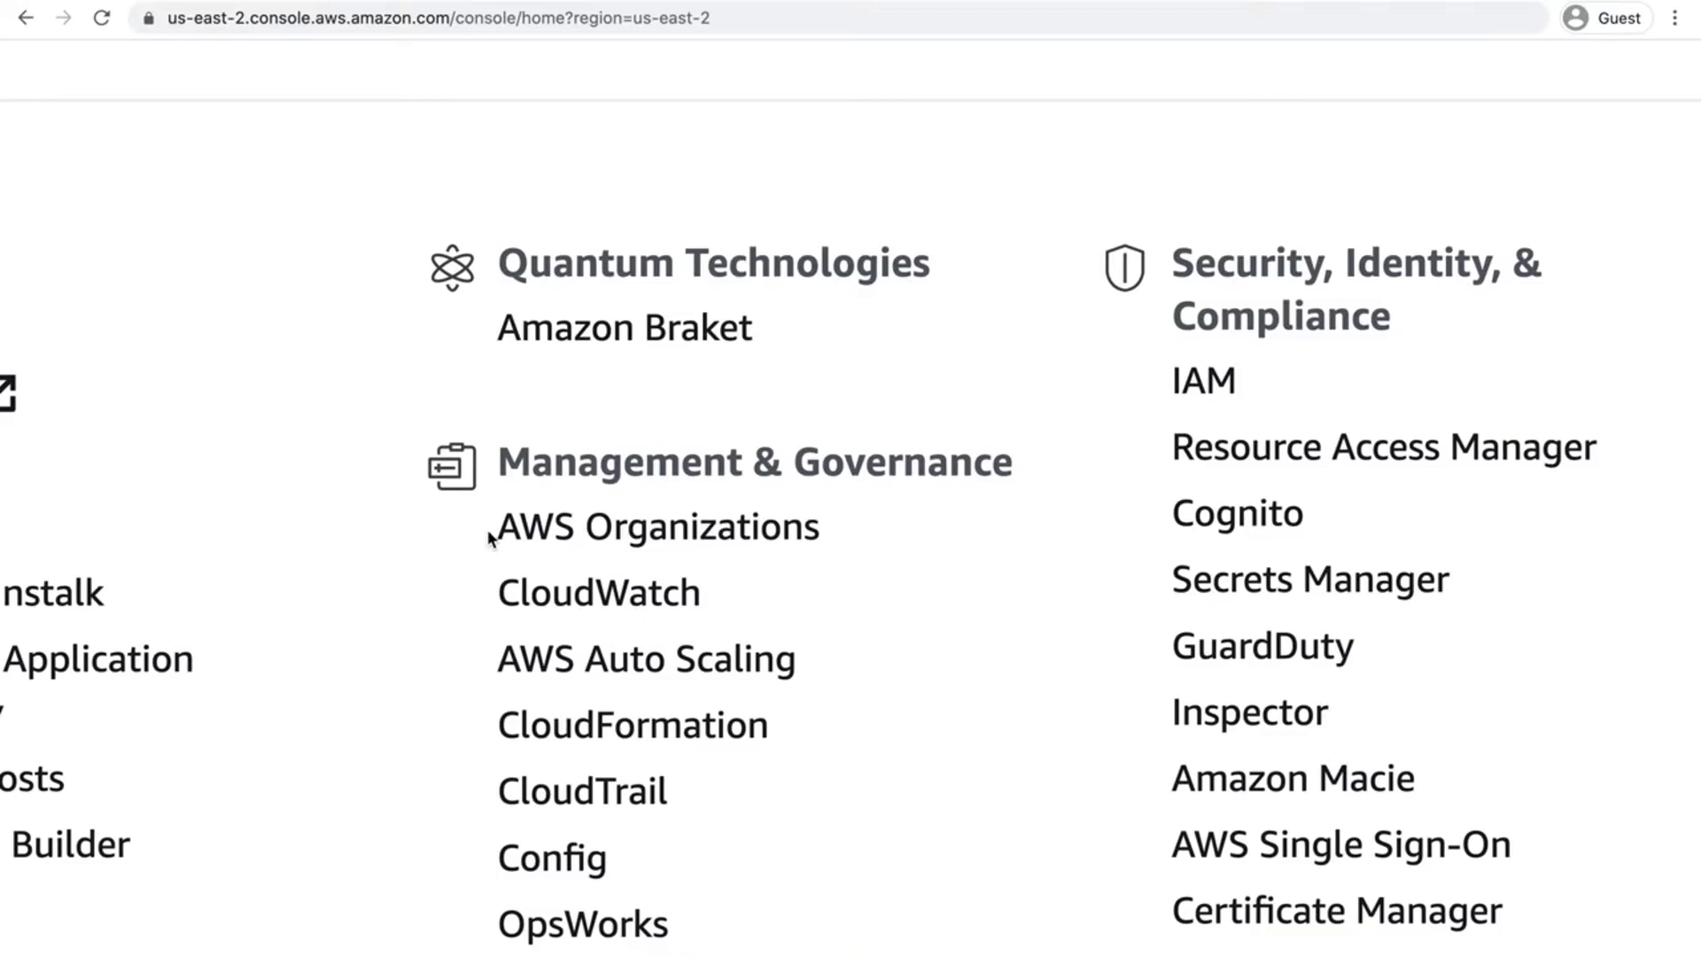
pyautogui.scroll(-5, 762, 544)
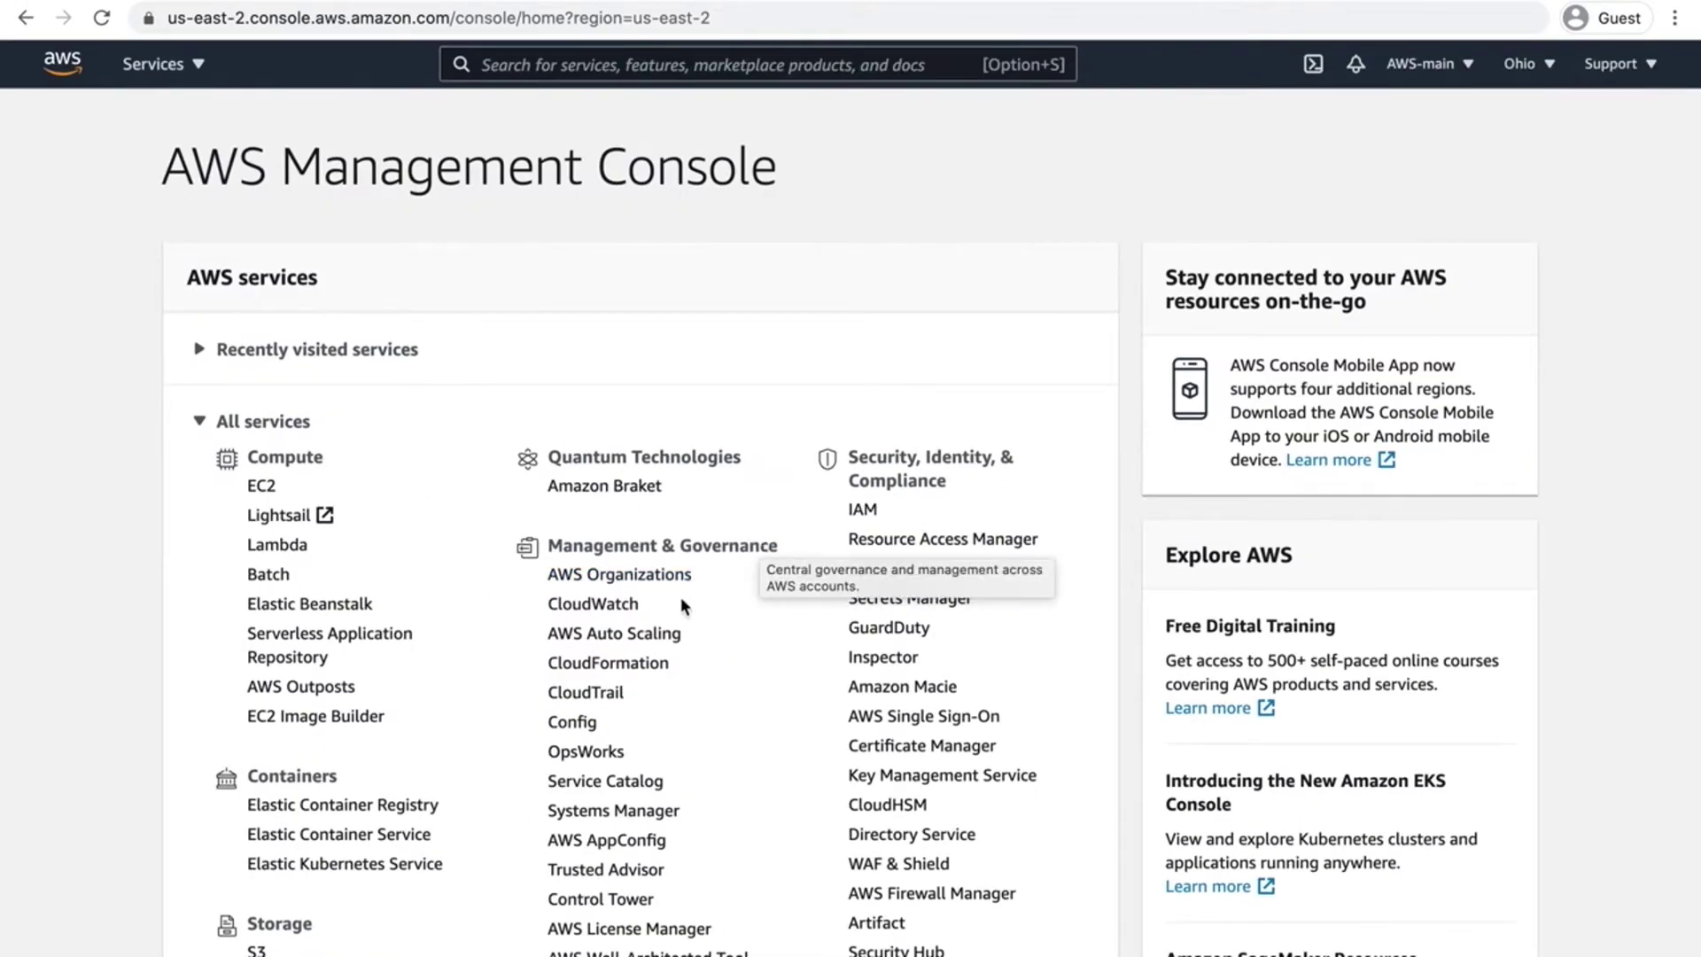
pyautogui.click(292, 421)
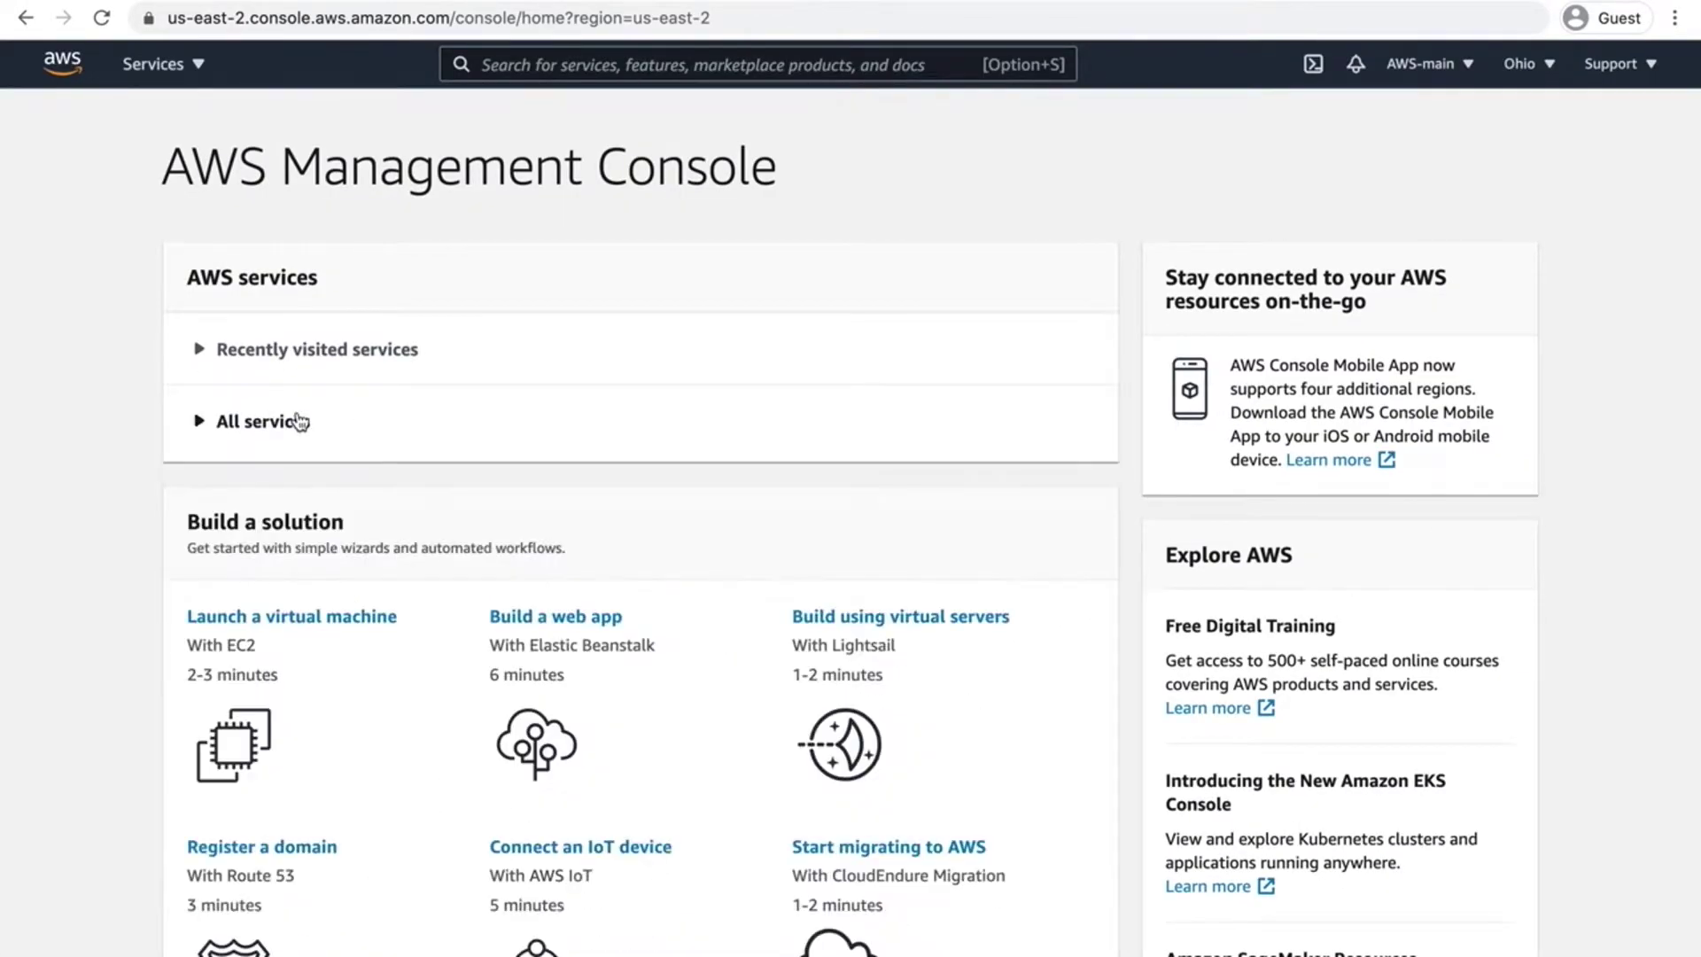
# Step: Search the console for 'AWS organi' so AWS Organizations tops the results
pyautogui.click(598, 65)
pyautogui.write('AWS organi')
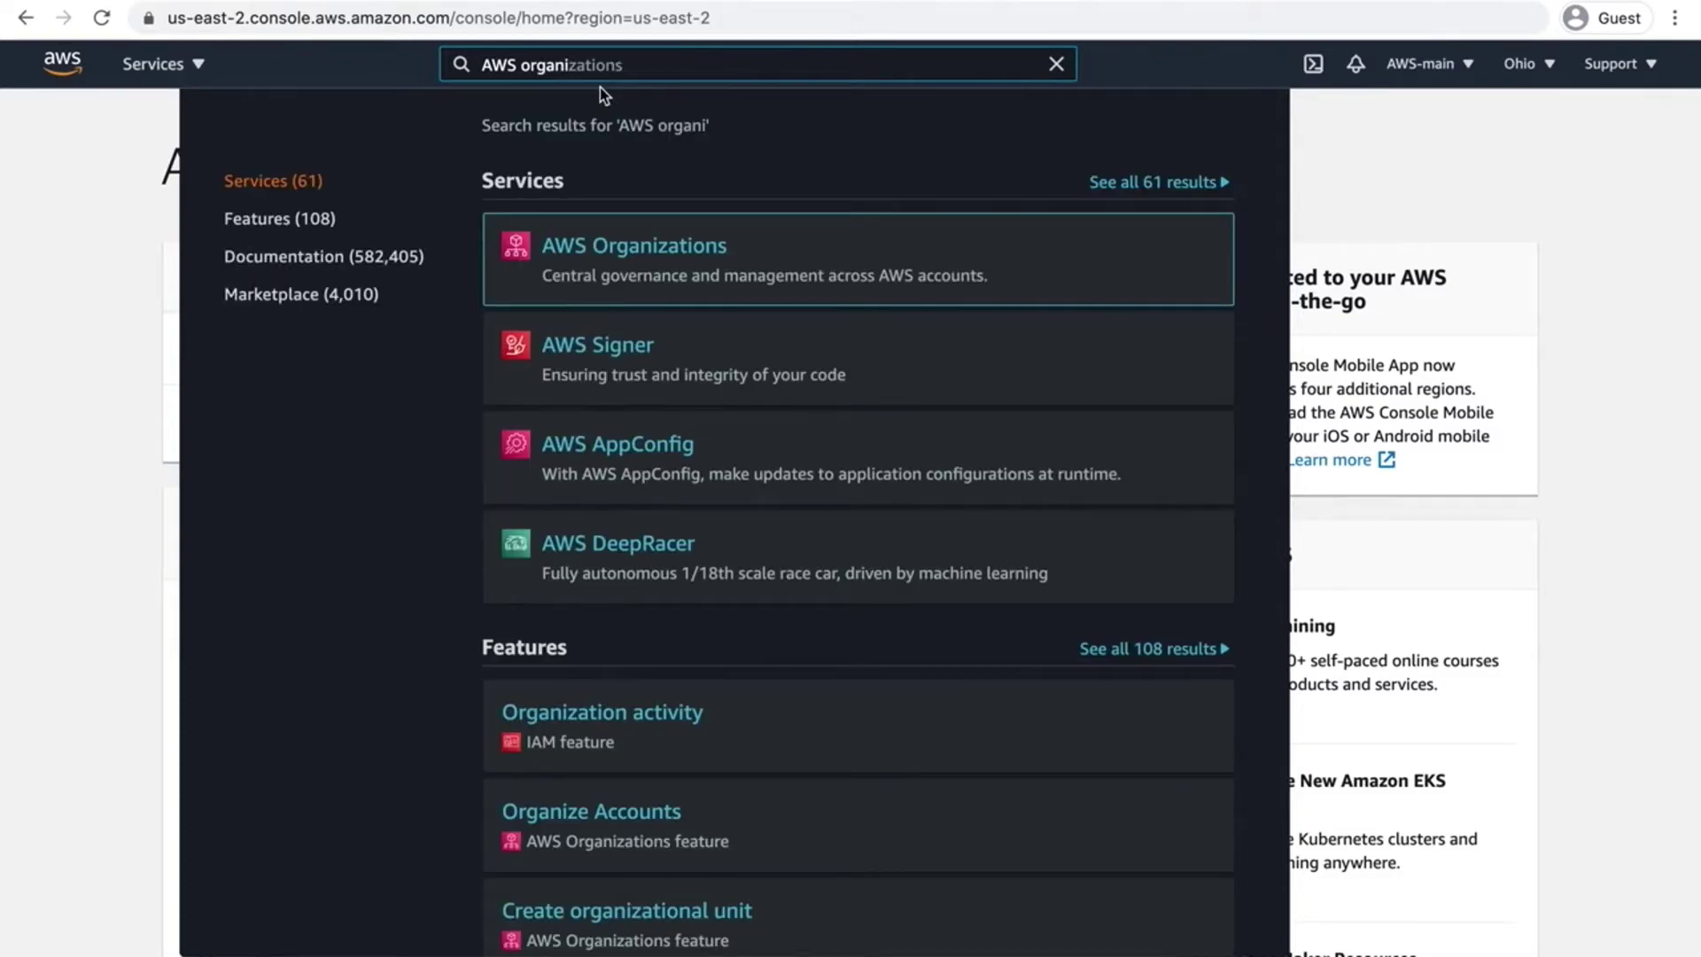
pyautogui.moveTo(615, 248)
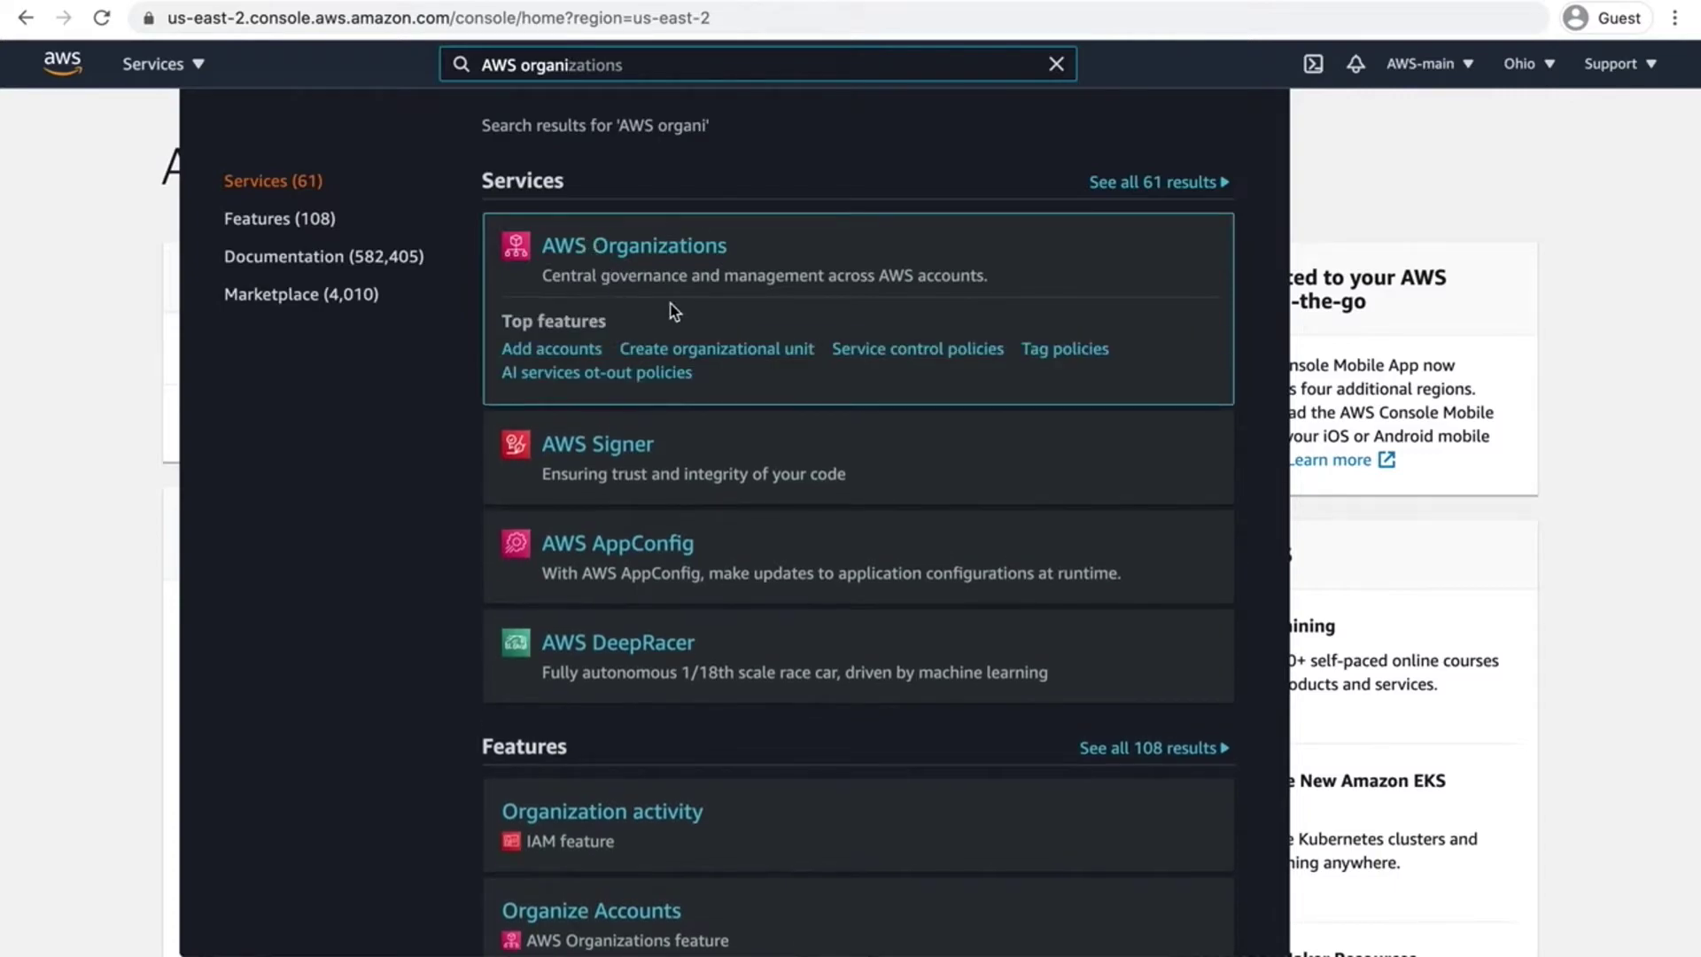
# Step: Open AWS Organizations and create a new organization, confirming in the dialog
pyautogui.click(617, 254)
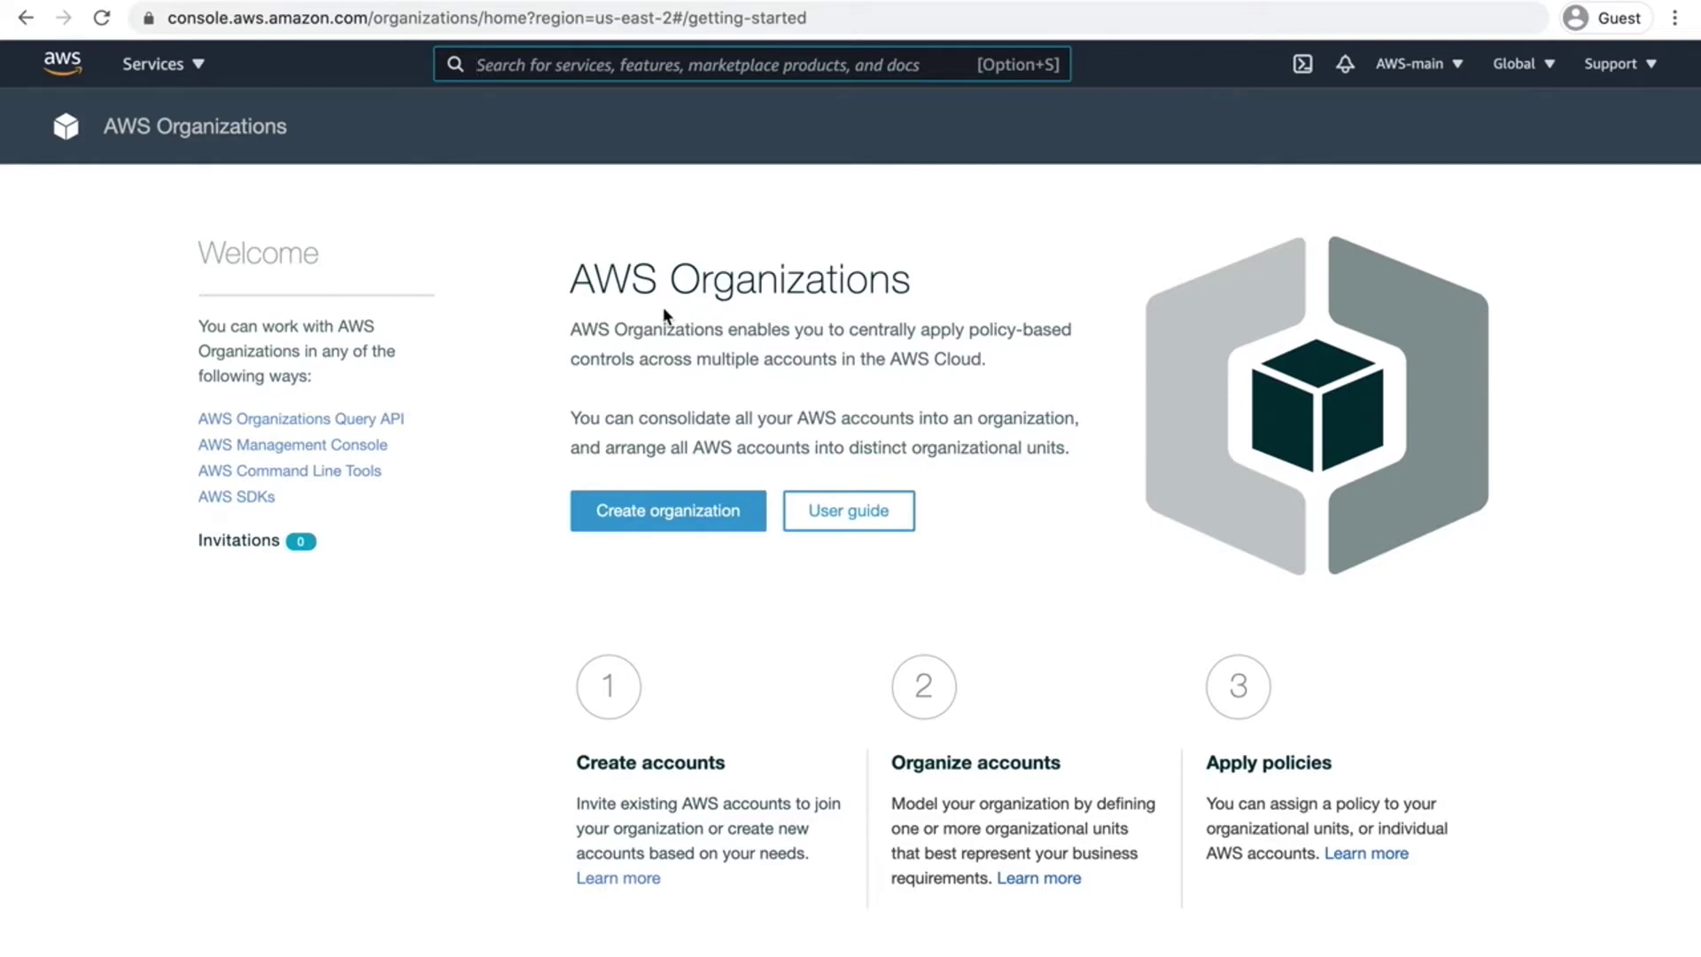
pyautogui.click(654, 526)
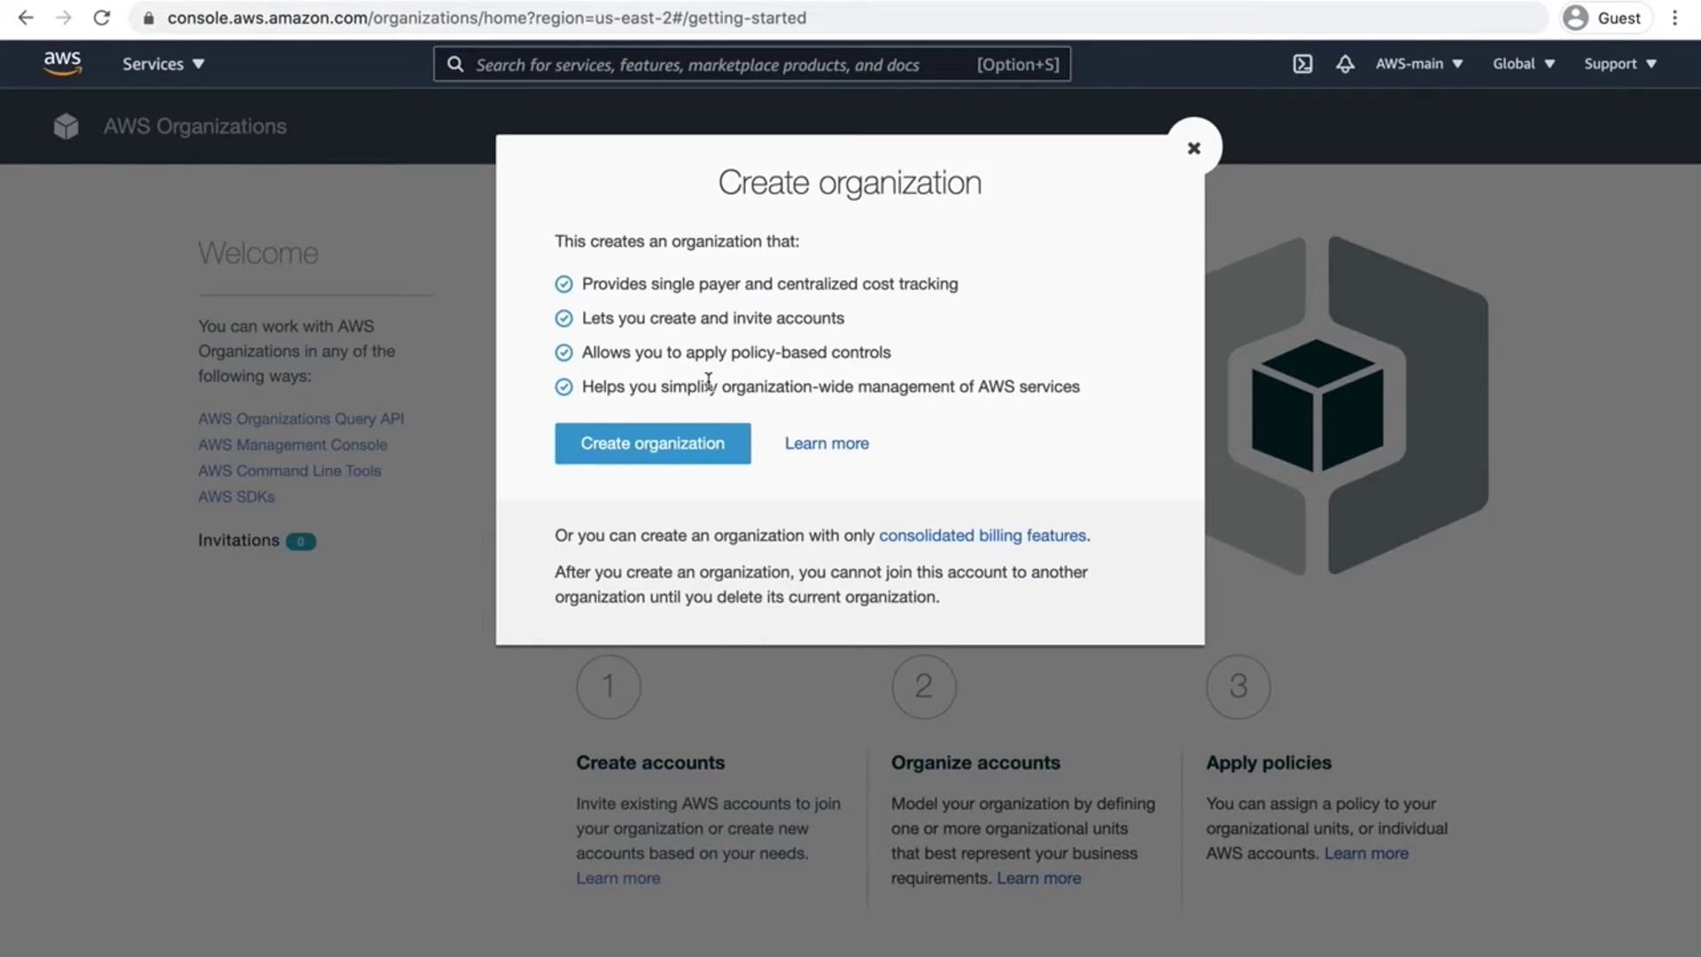
pyautogui.click(656, 452)
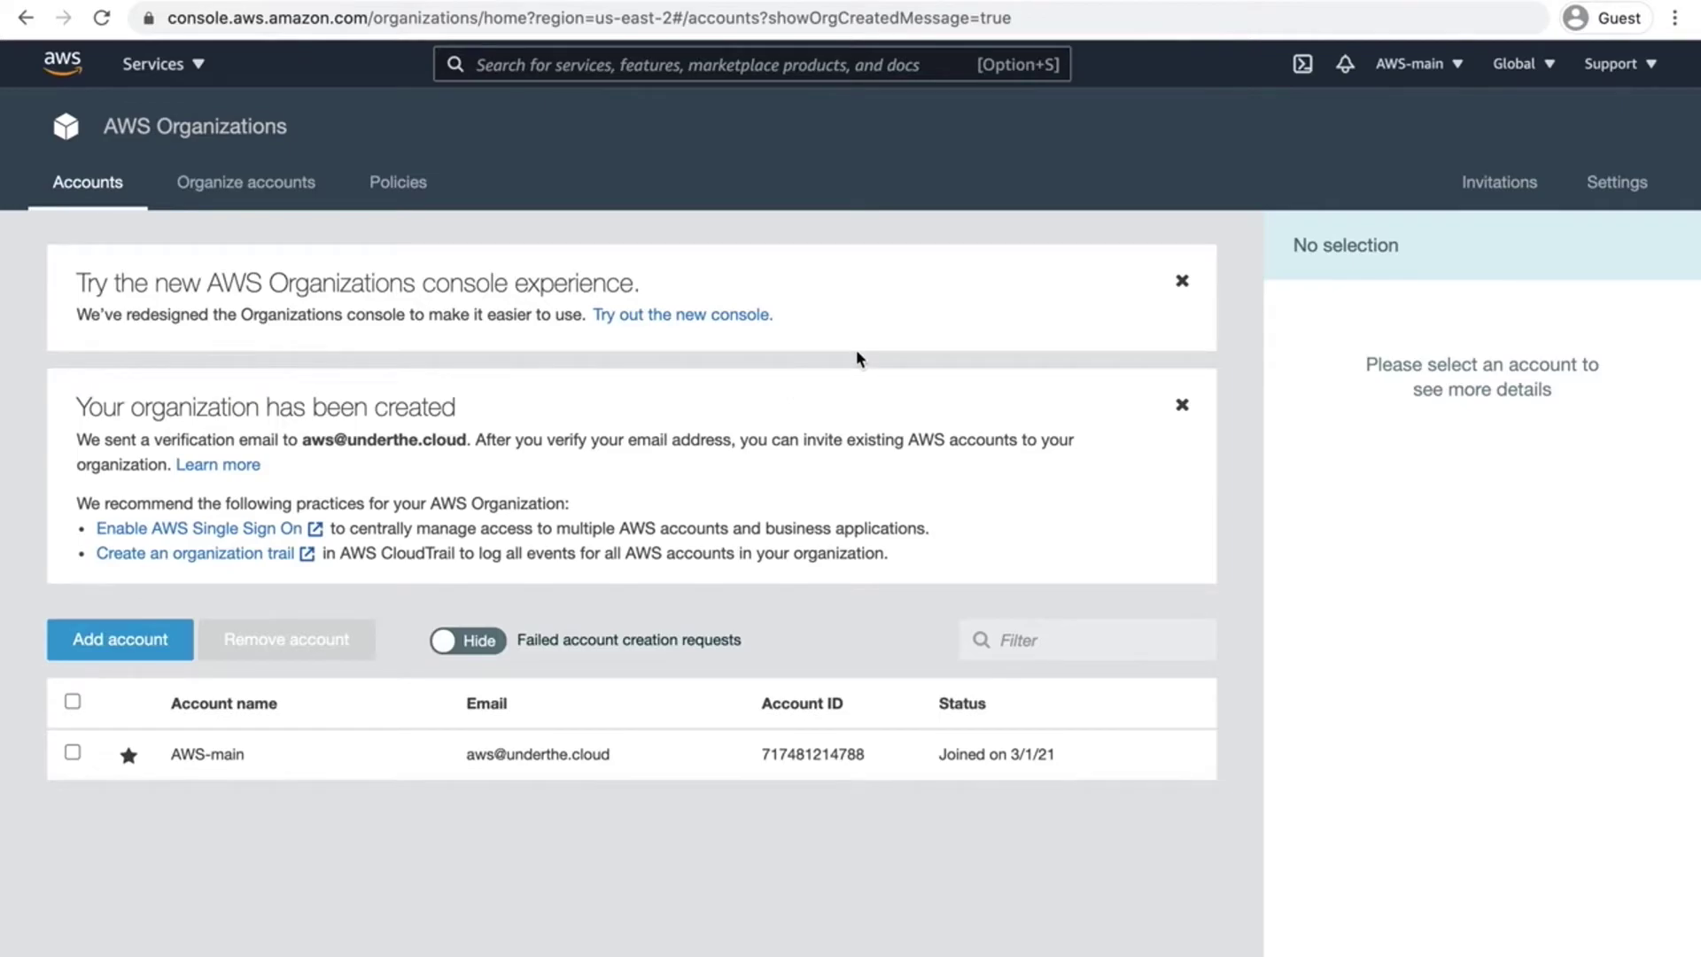
# Step: Dismiss both notice banners and start adding an account to the organization
pyautogui.click(1182, 276)
pyautogui.click(1182, 278)
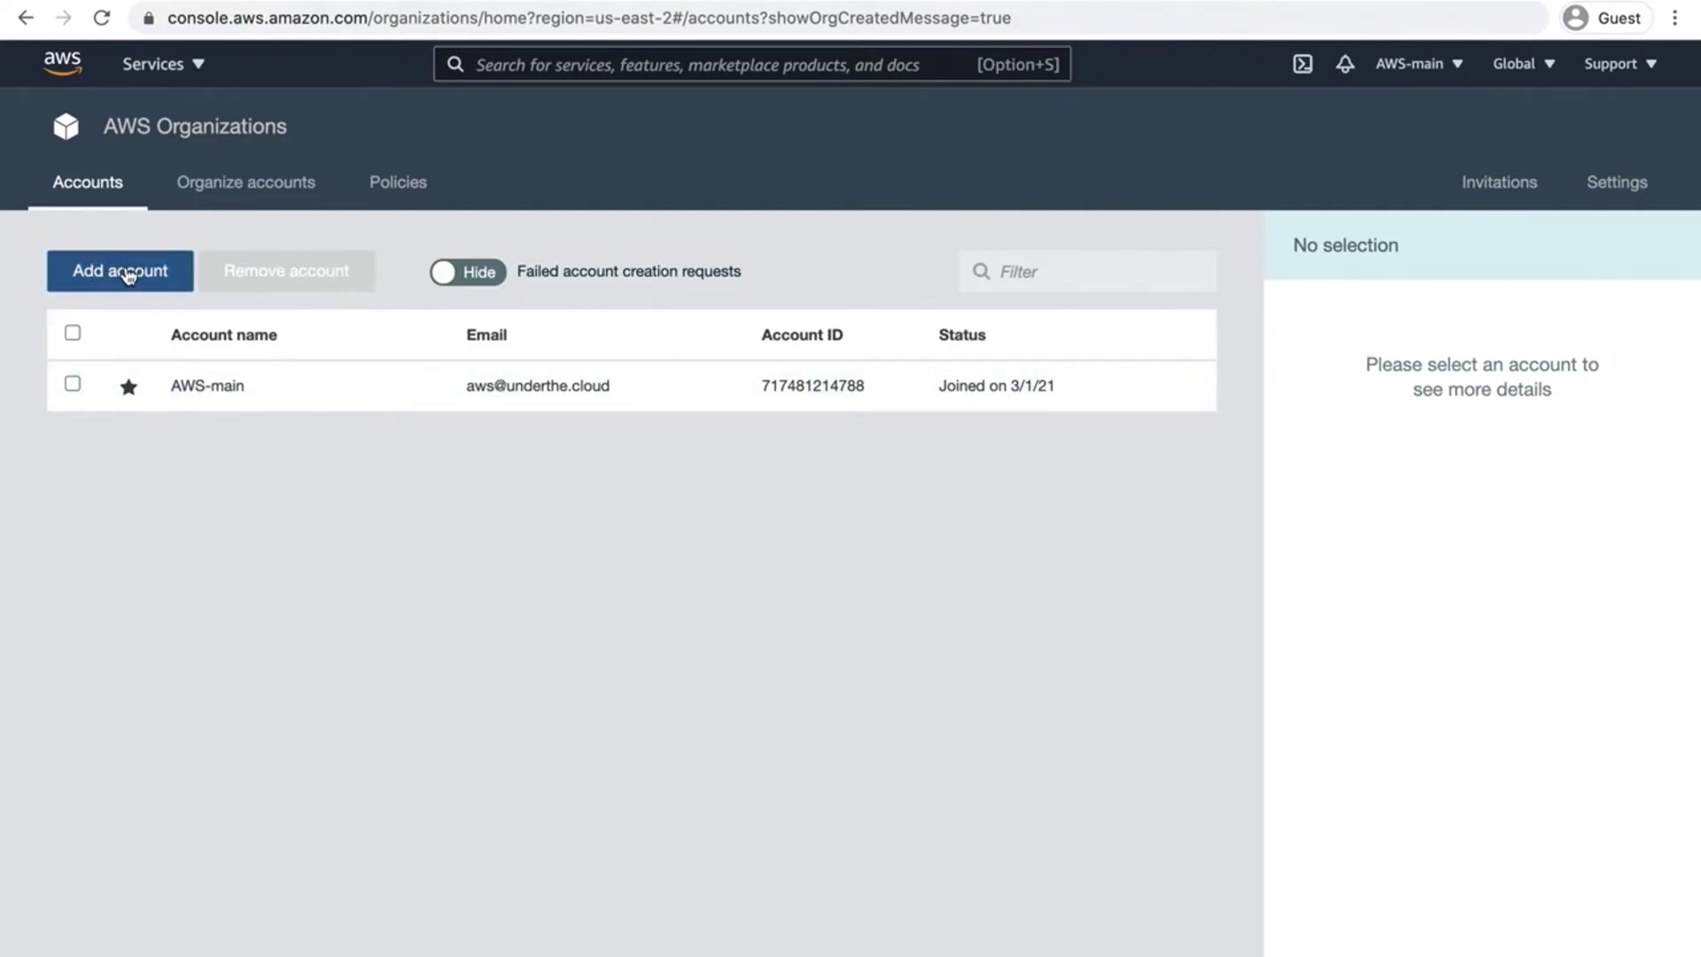
pyautogui.click(130, 275)
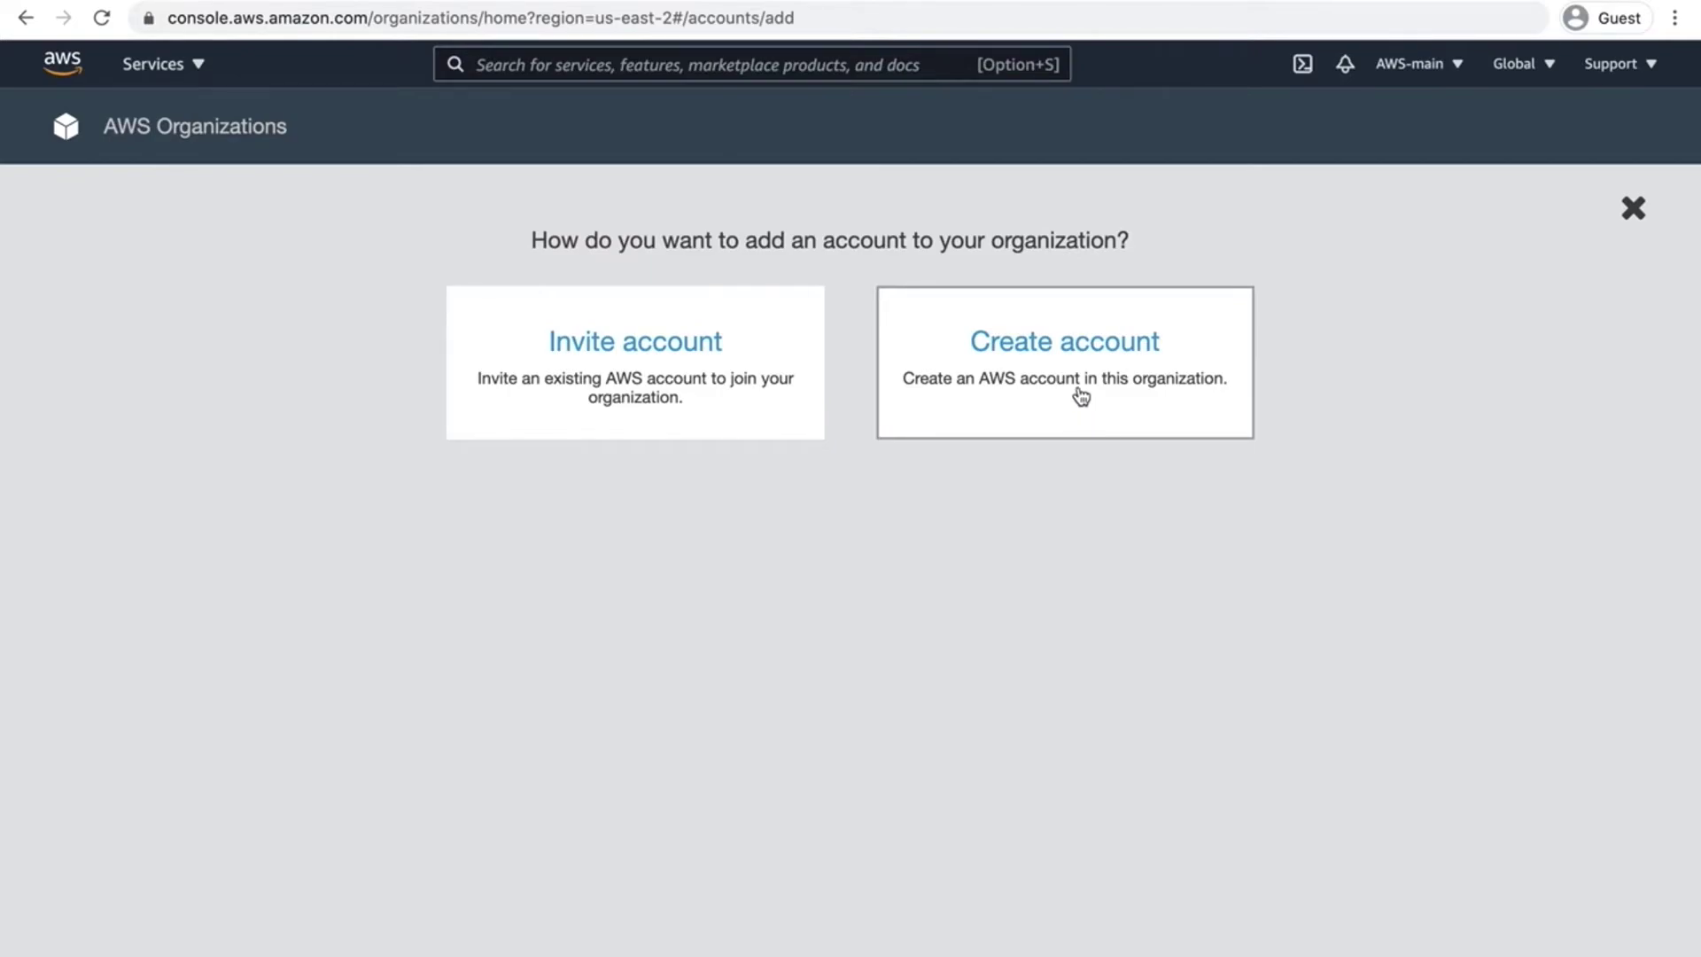
# Step: Choose Create account and scroll through the empty Account details form
pyautogui.click(1087, 363)
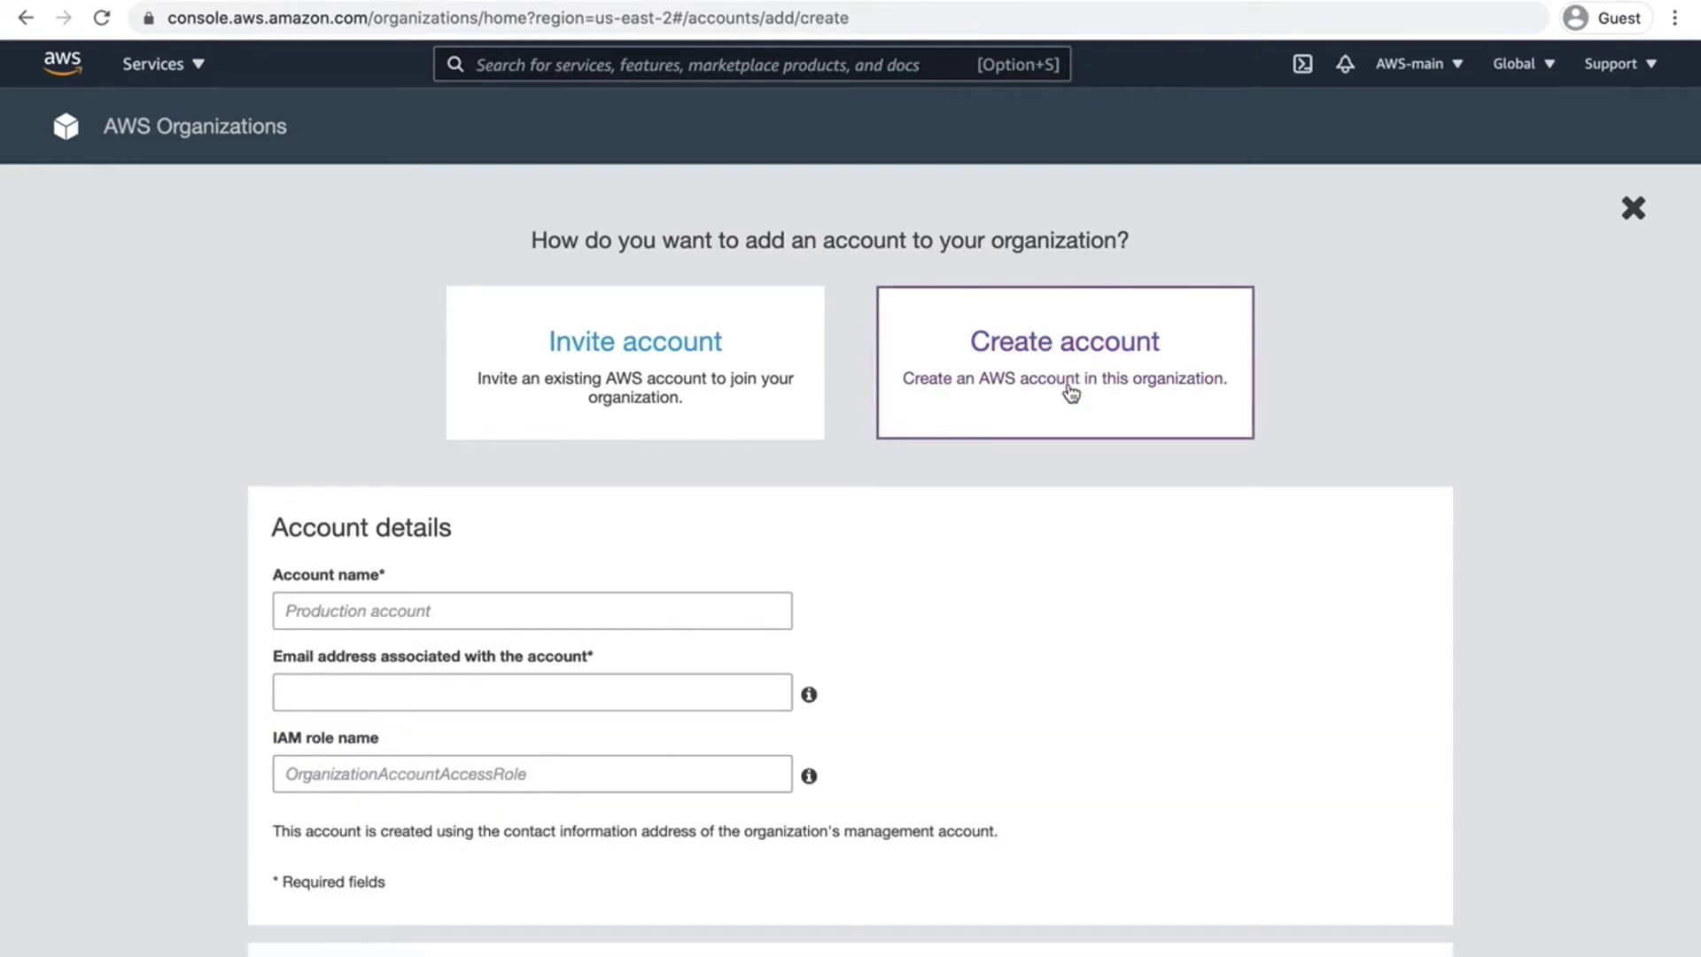
pyautogui.scroll(-3, 1071, 390)
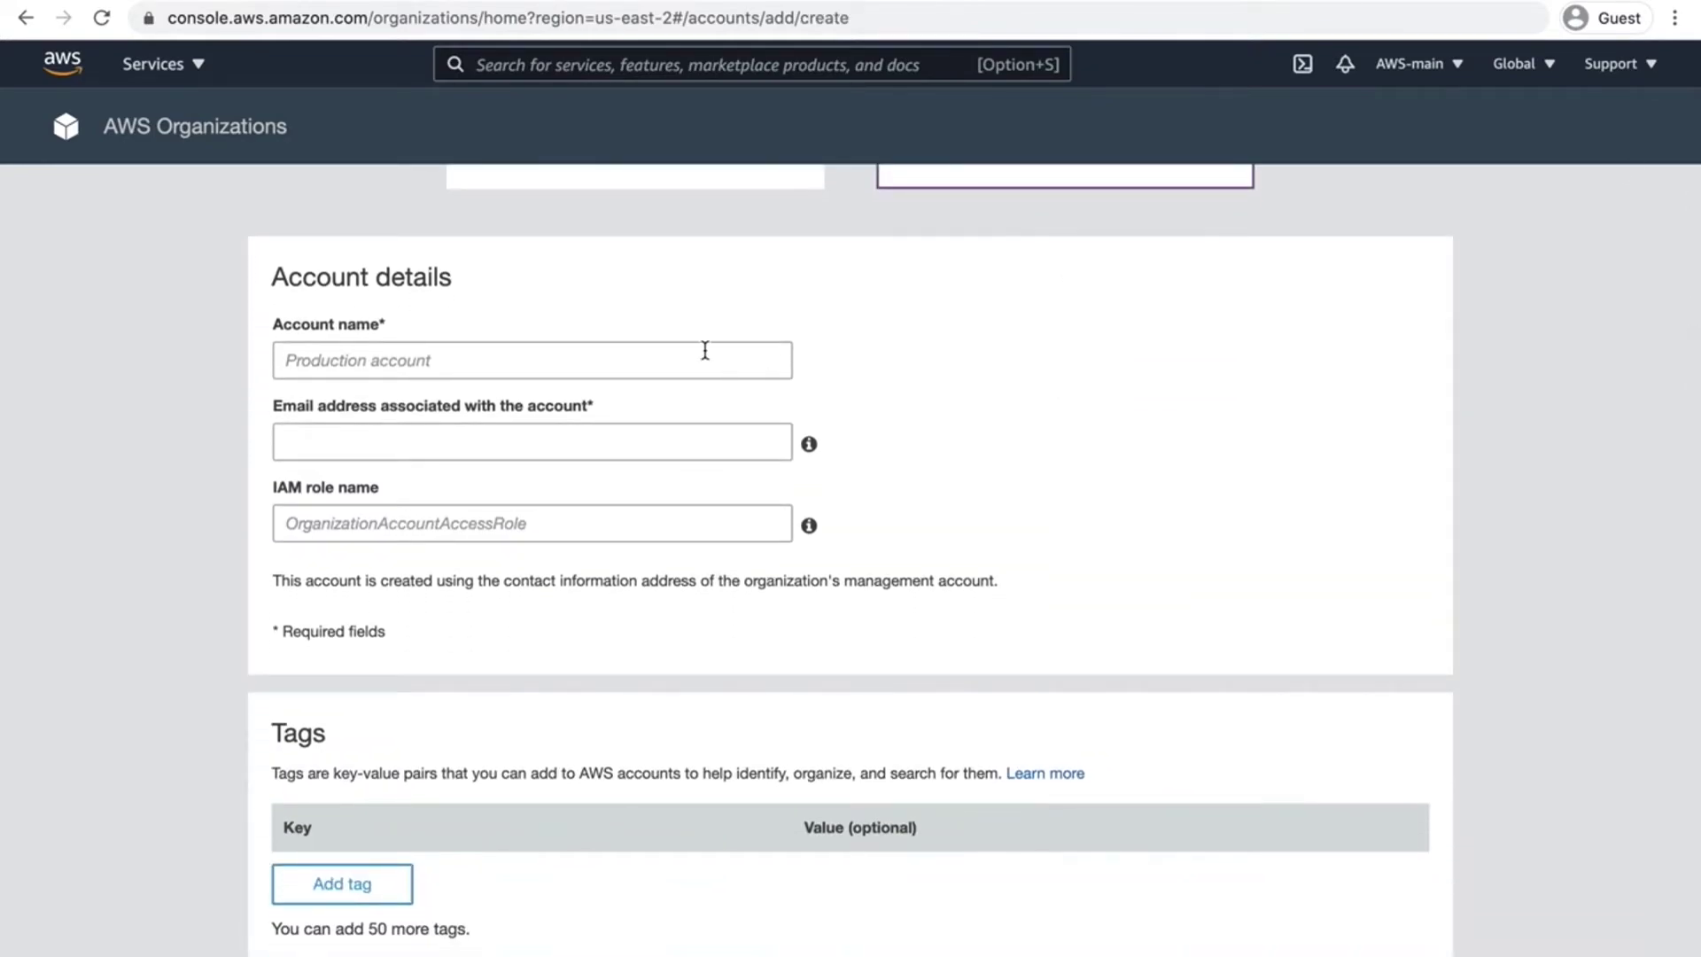
pyautogui.scroll(1, 705, 350)
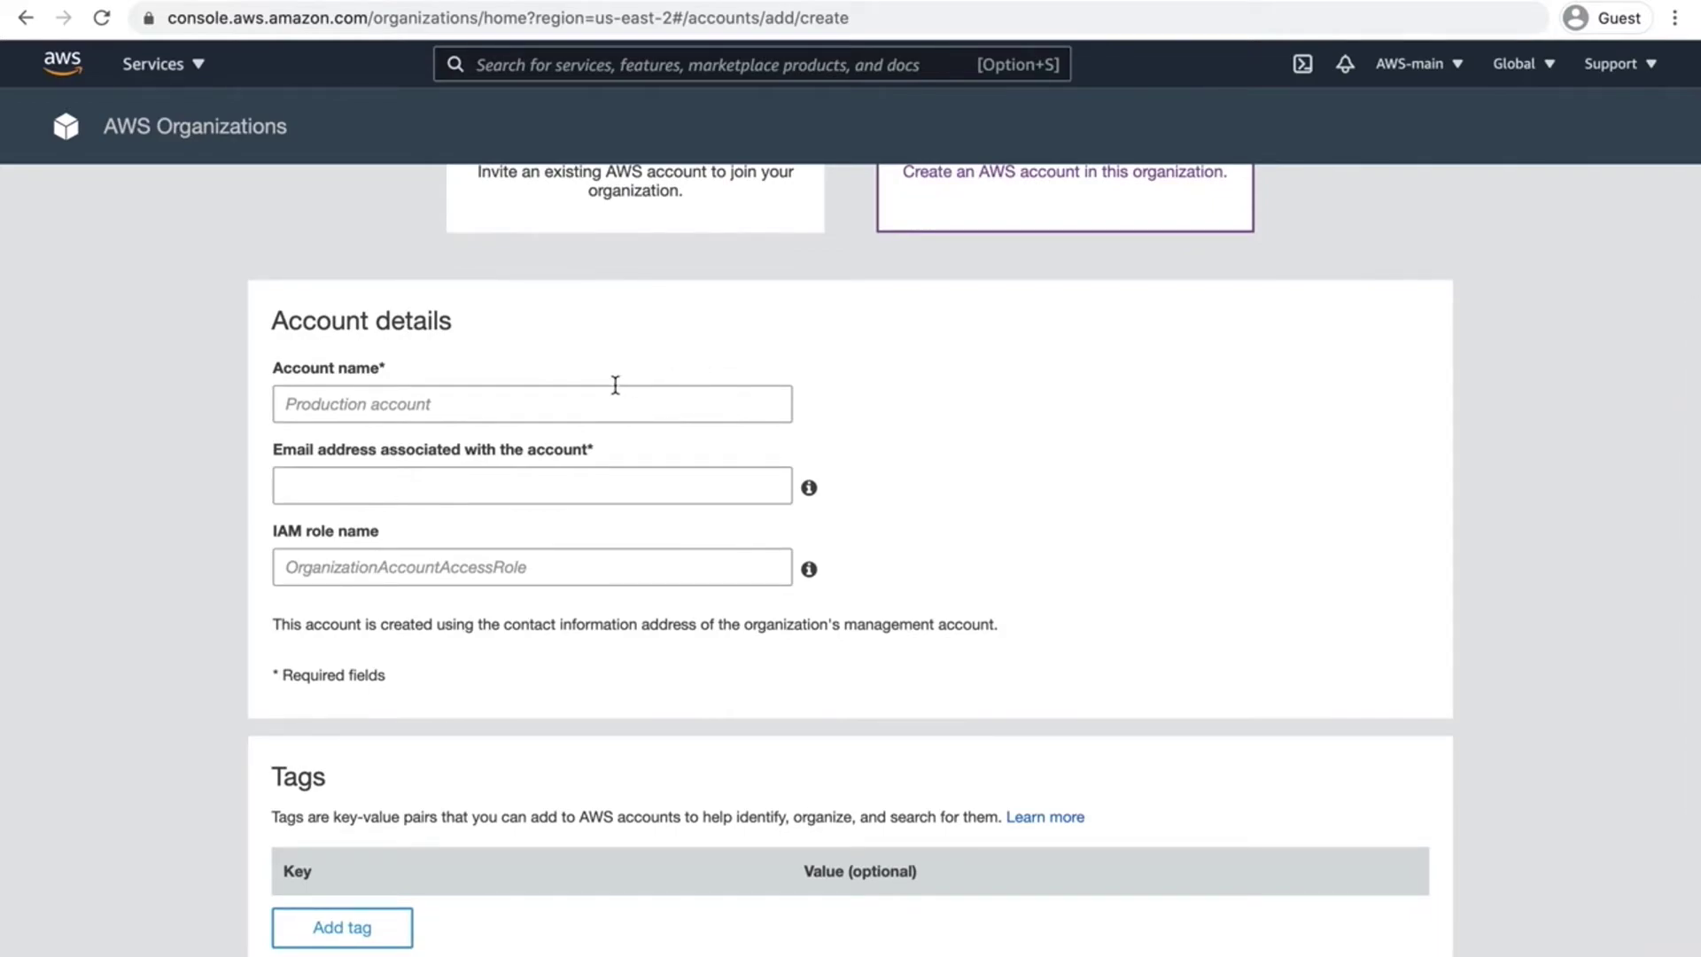
pyautogui.scroll(-1, 615, 386)
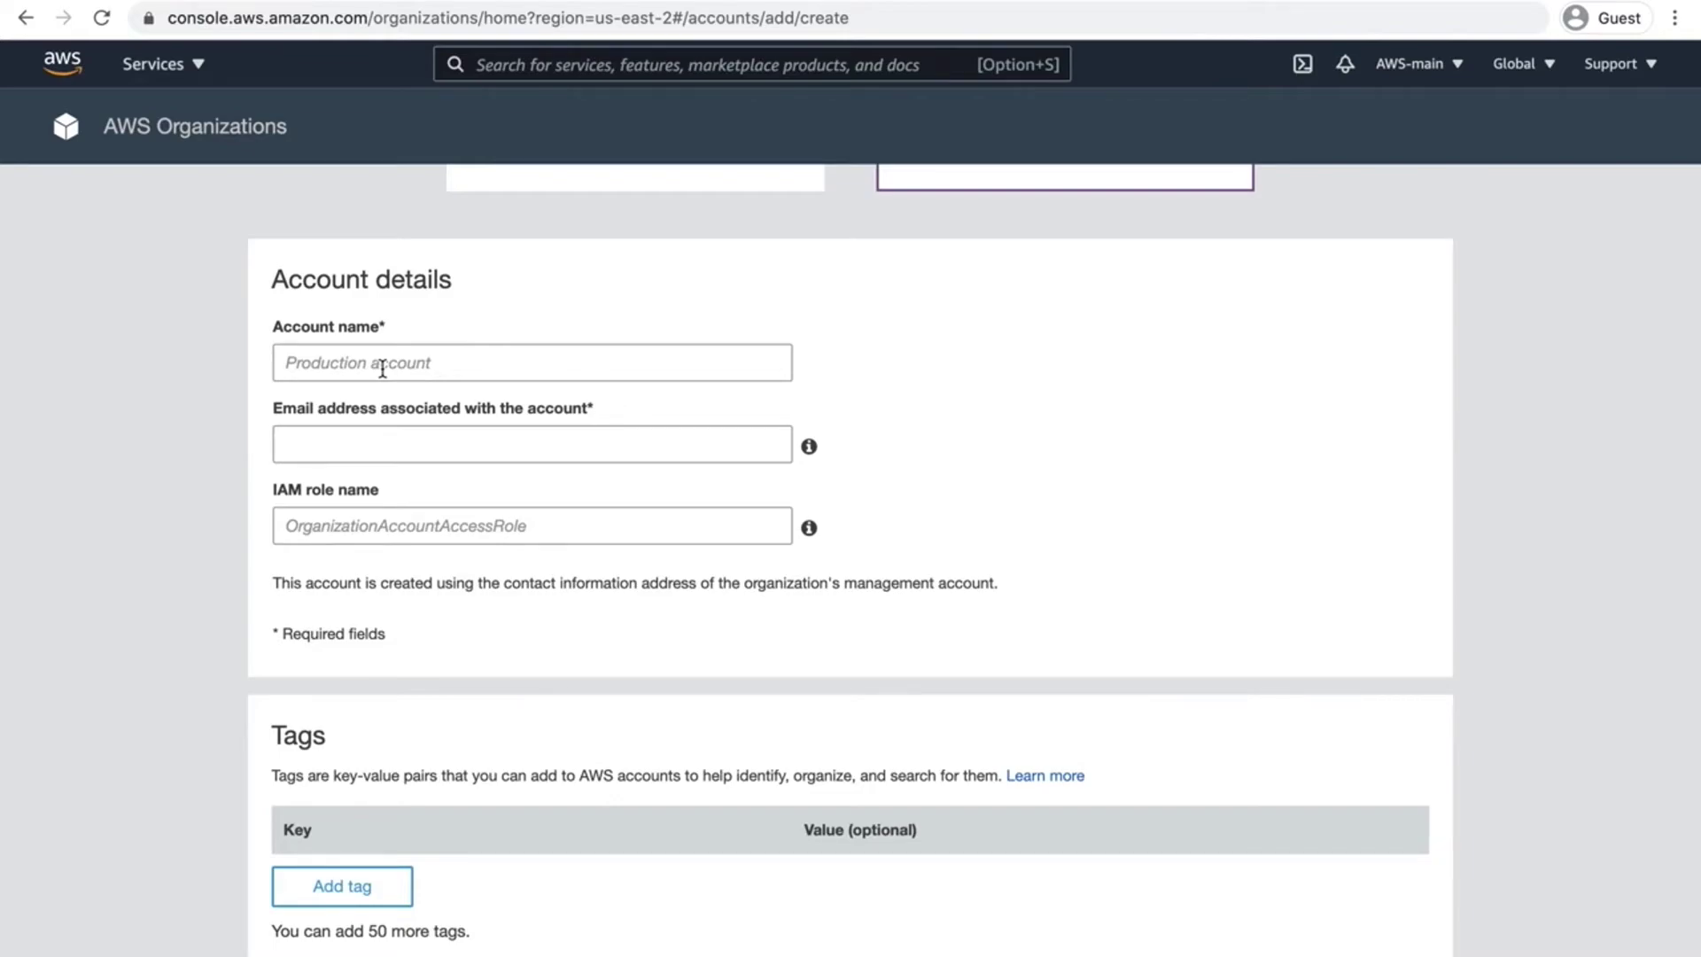
# Step: Enter PRD as the new account's name
pyautogui.click(389, 378)
pyautogui.write('PRD')
pyautogui.click(225, 398)
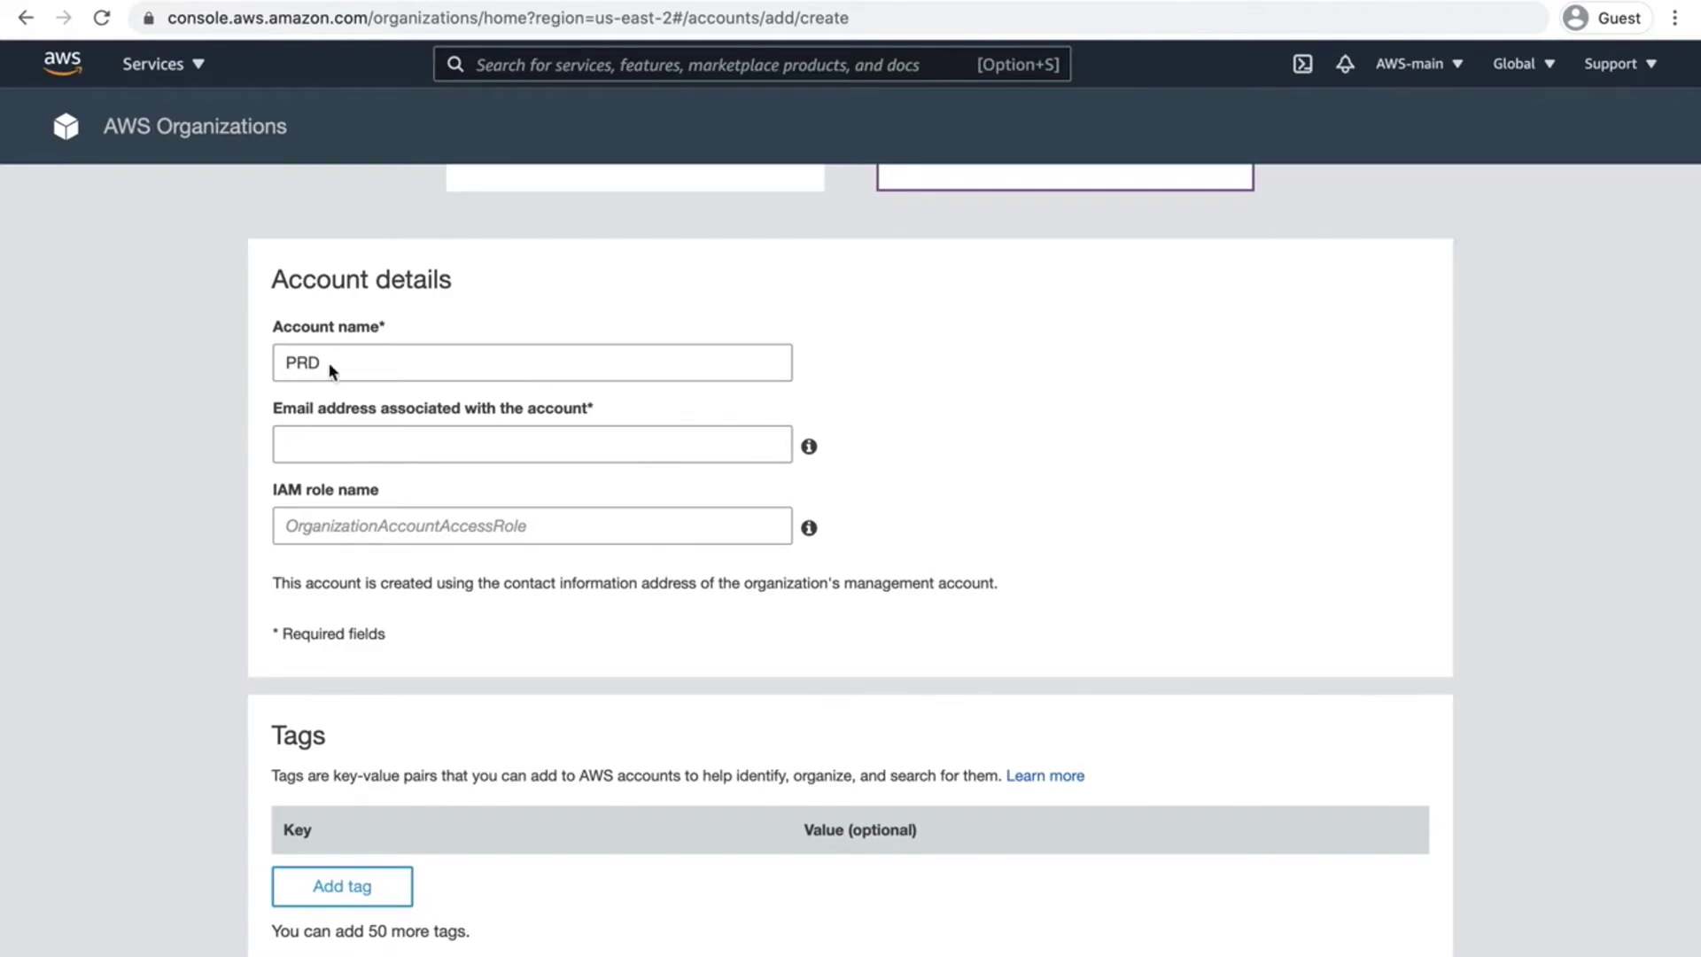
pyautogui.doubleClick(307, 283)
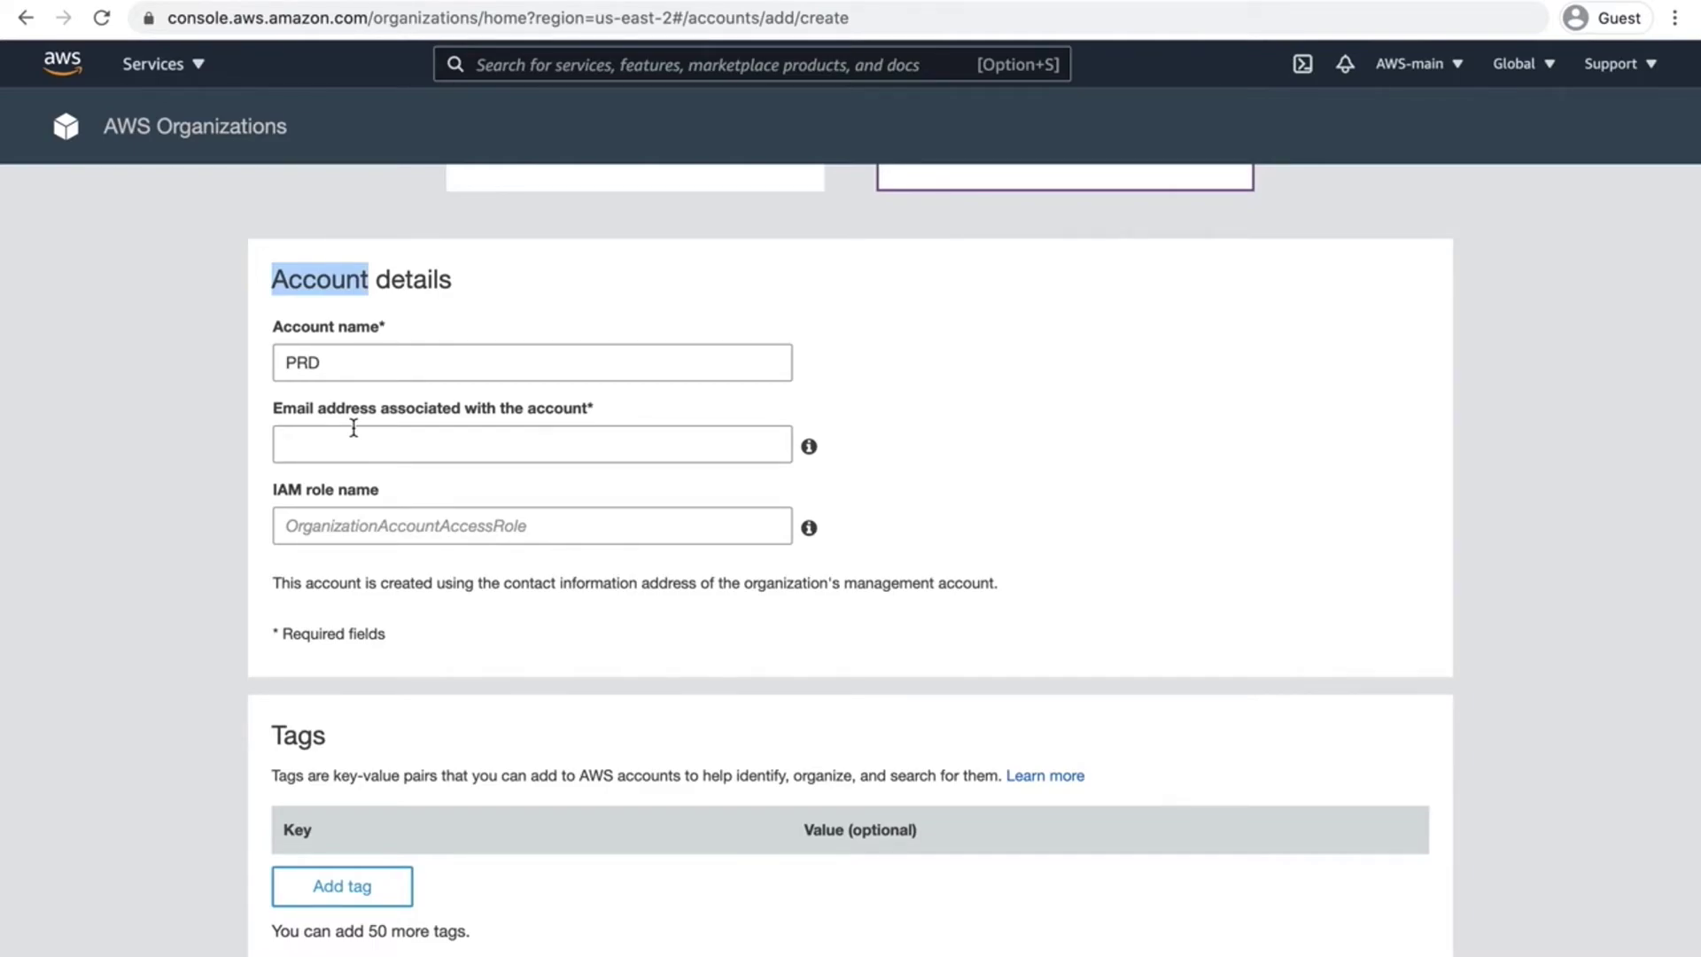
# Step: Enter the PRD account's e-mail address and highlight its account-specific prefix
pyautogui.click(286, 412)
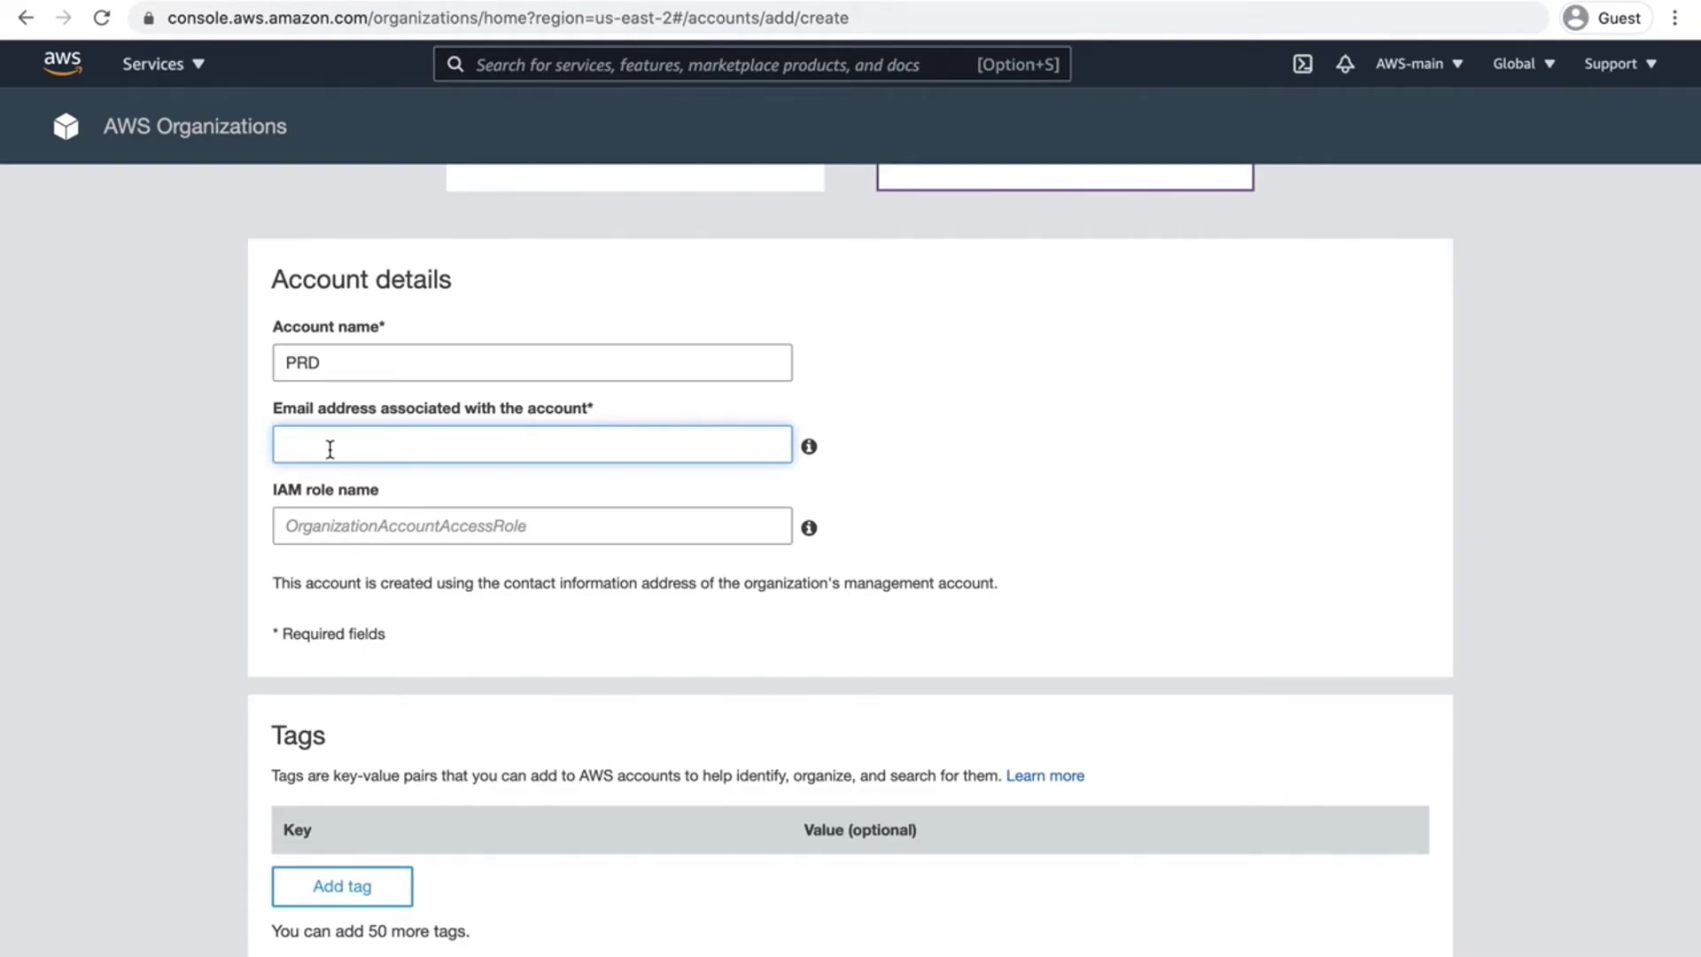
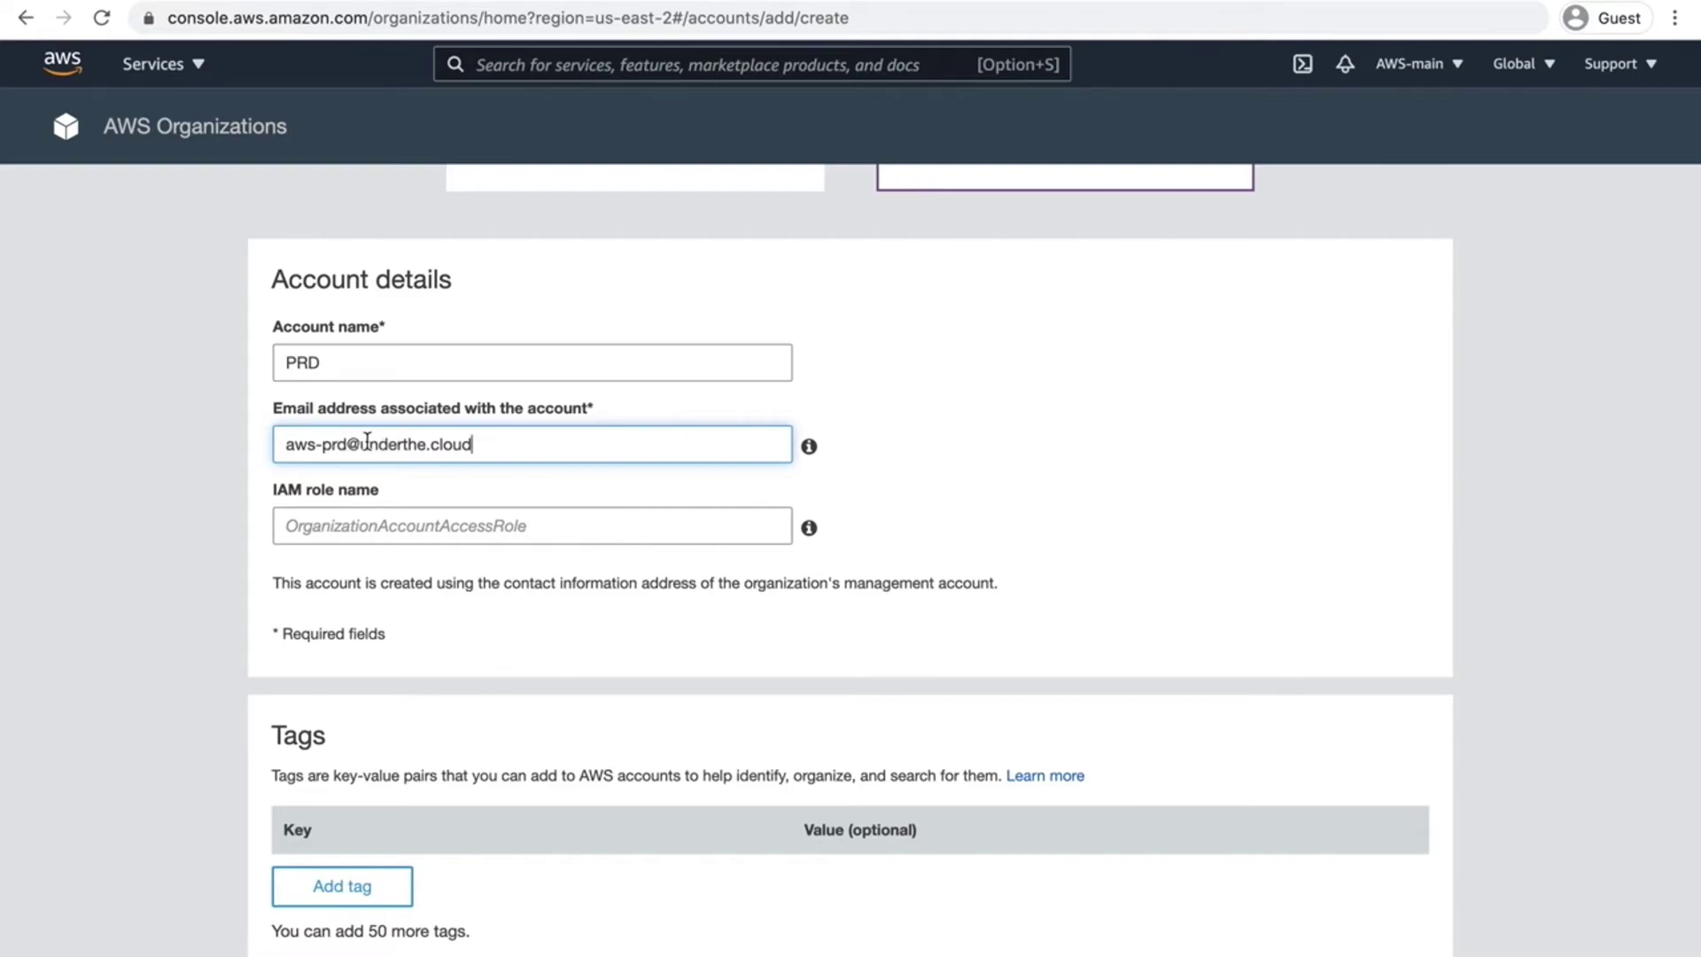
pyautogui.moveTo(361, 443); pyautogui.dragTo(482, 444)
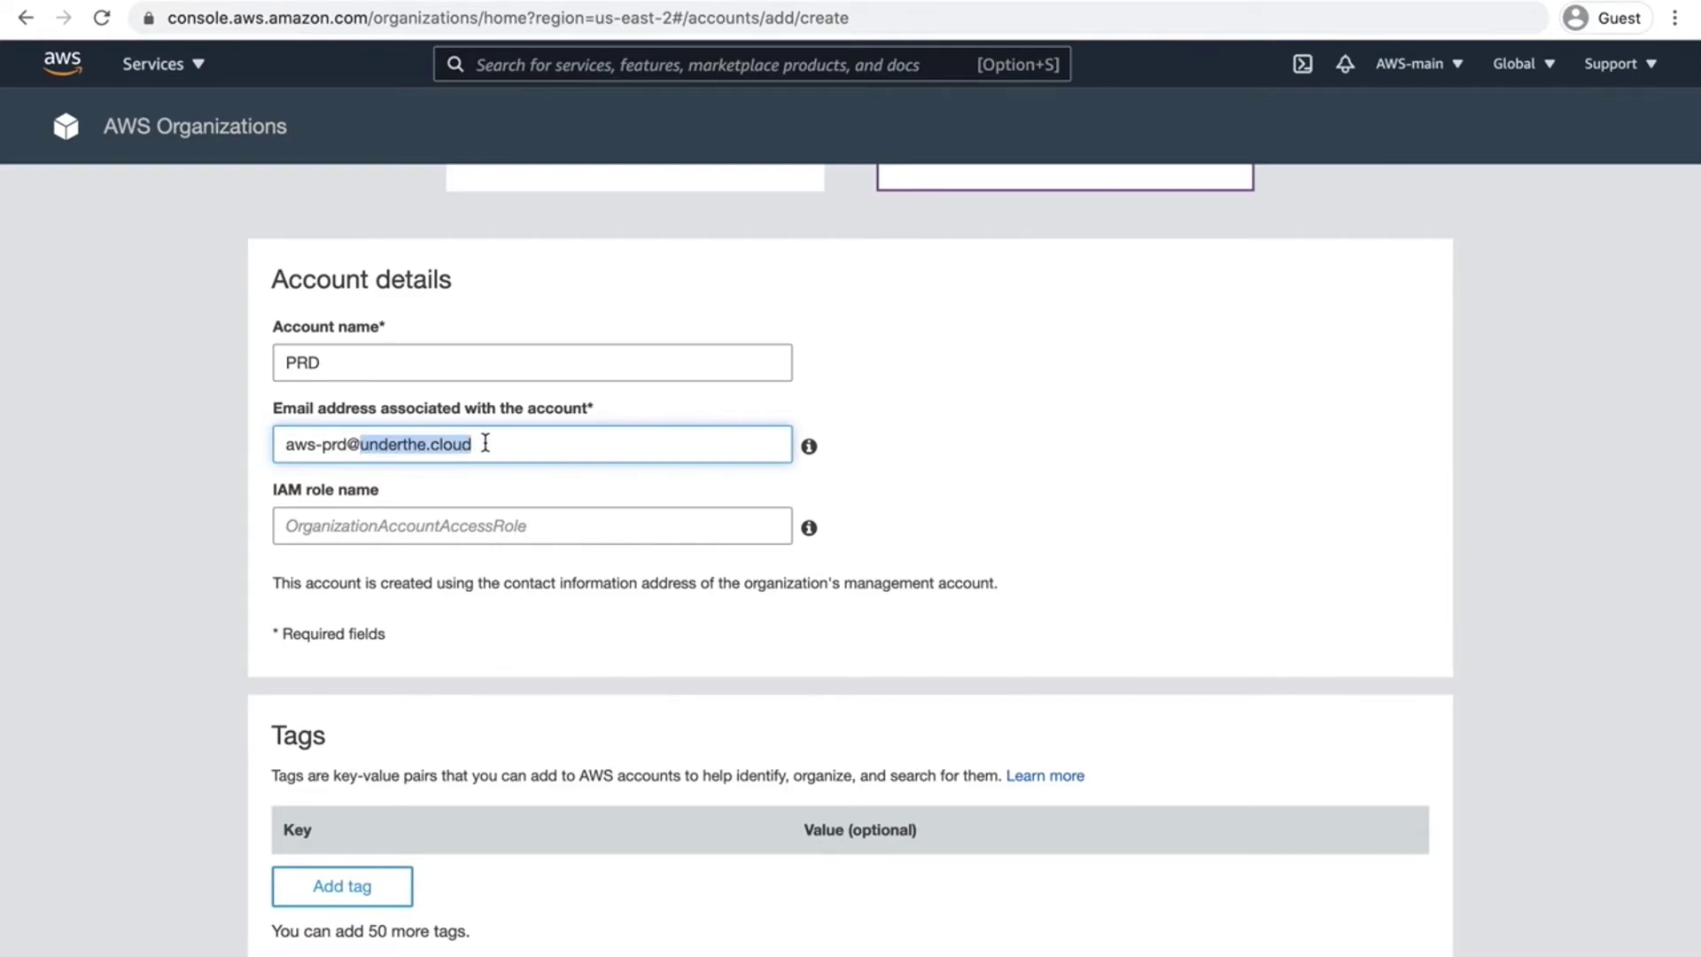
pyautogui.moveTo(332, 444); pyautogui.dragTo(277, 445)
pyautogui.click(358, 445)
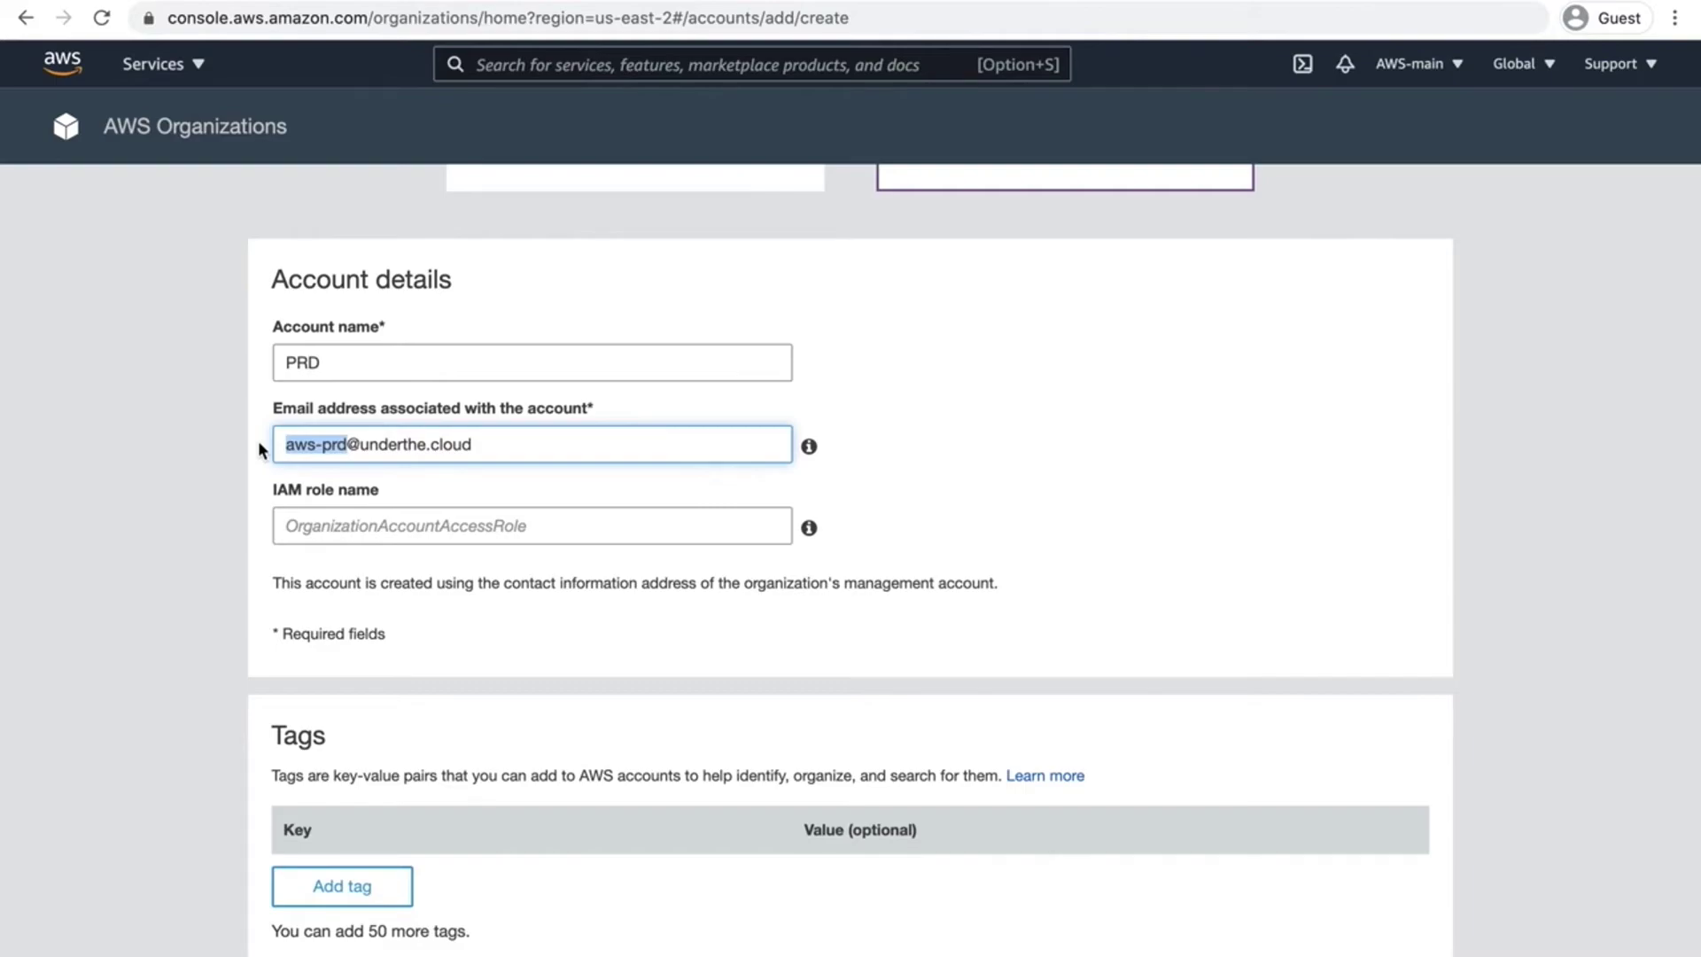
pyautogui.click(217, 467)
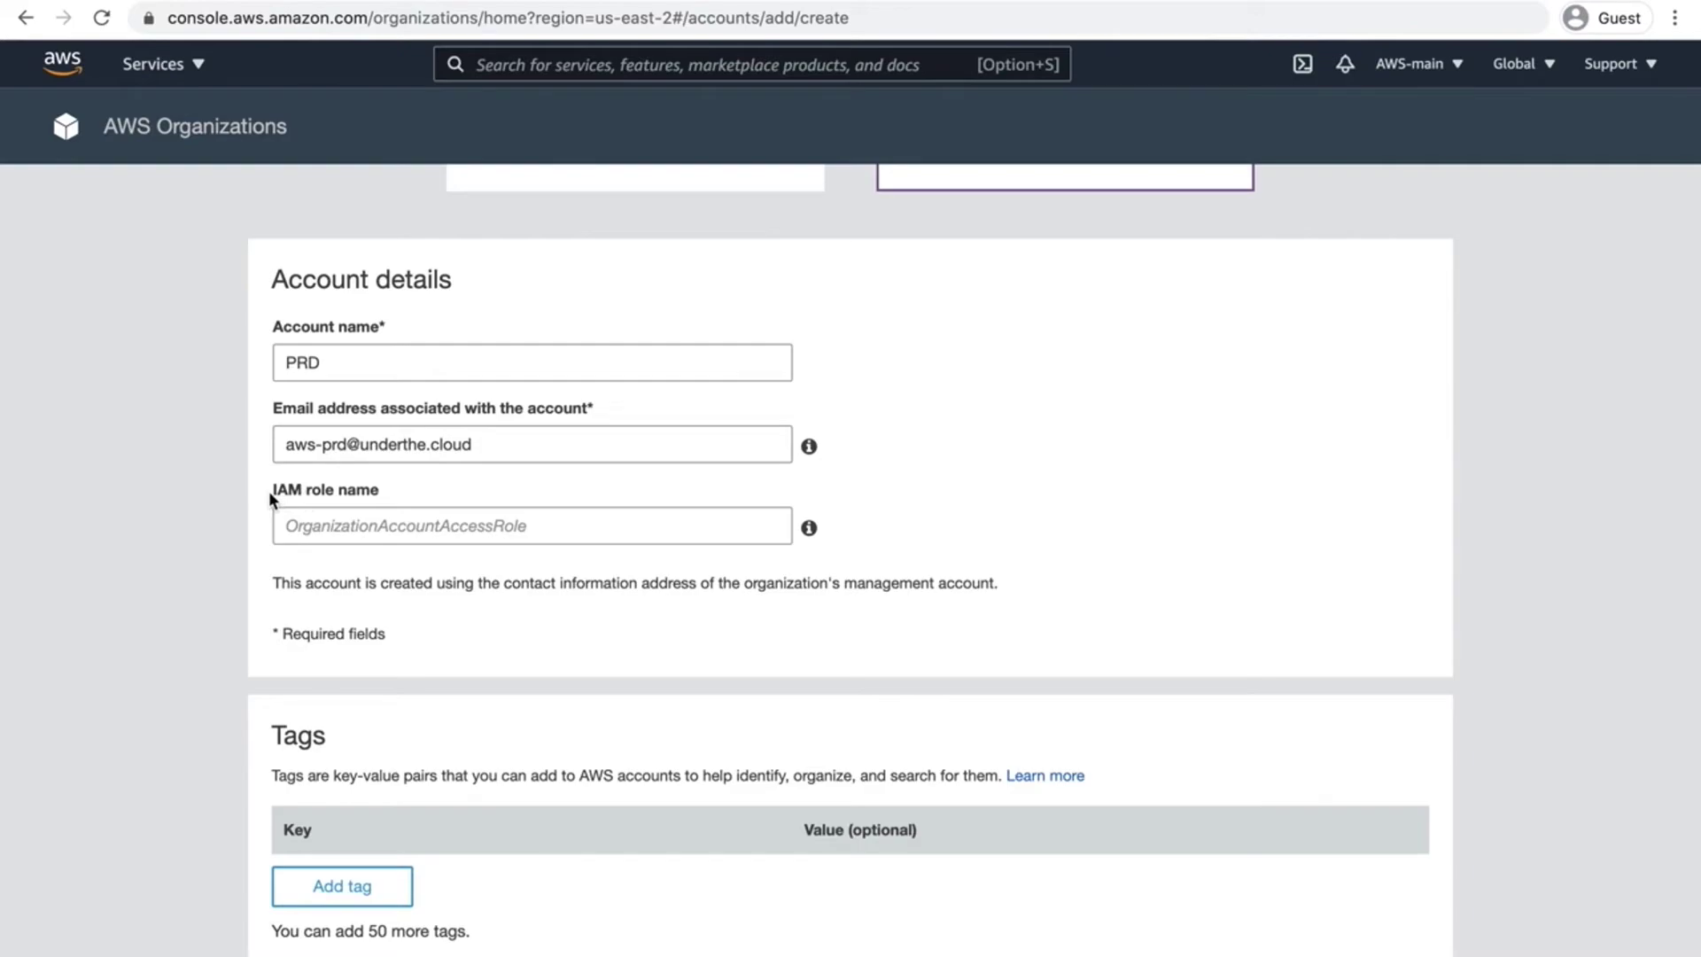
# Step: Set the IAM role name to AdminRole and submit the PRD account
pyautogui.click(370, 529)
pyautogui.write('AdminRole')
pyautogui.click(210, 561)
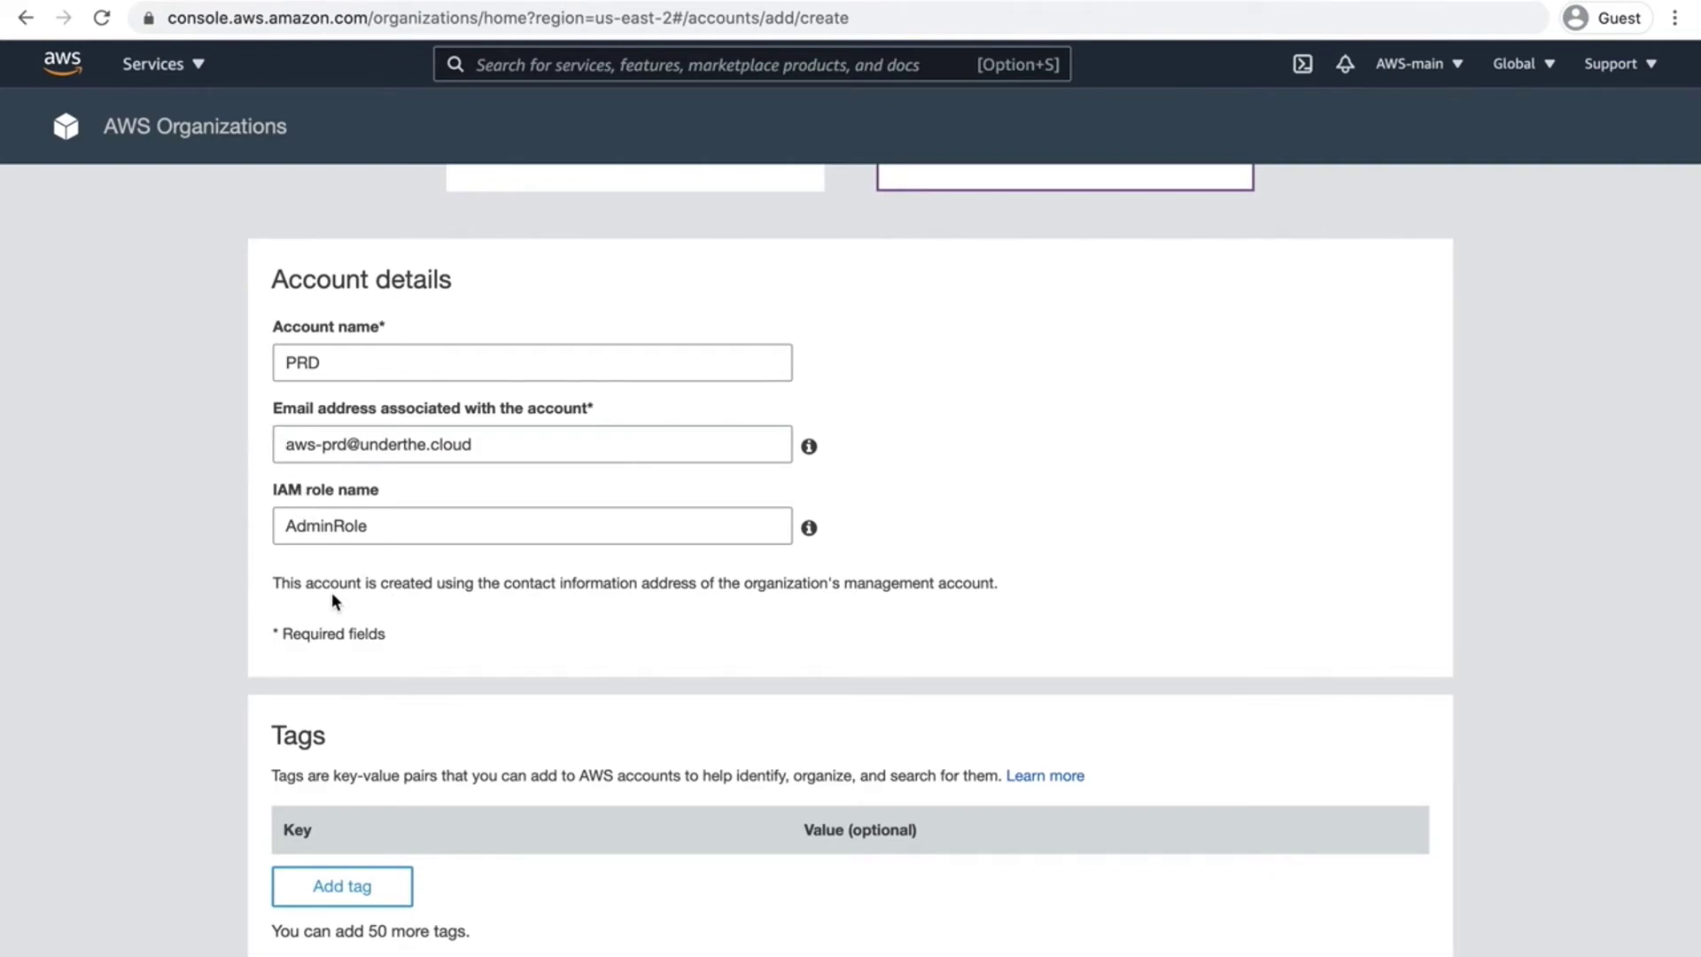
pyautogui.scroll(-3, 289, 343)
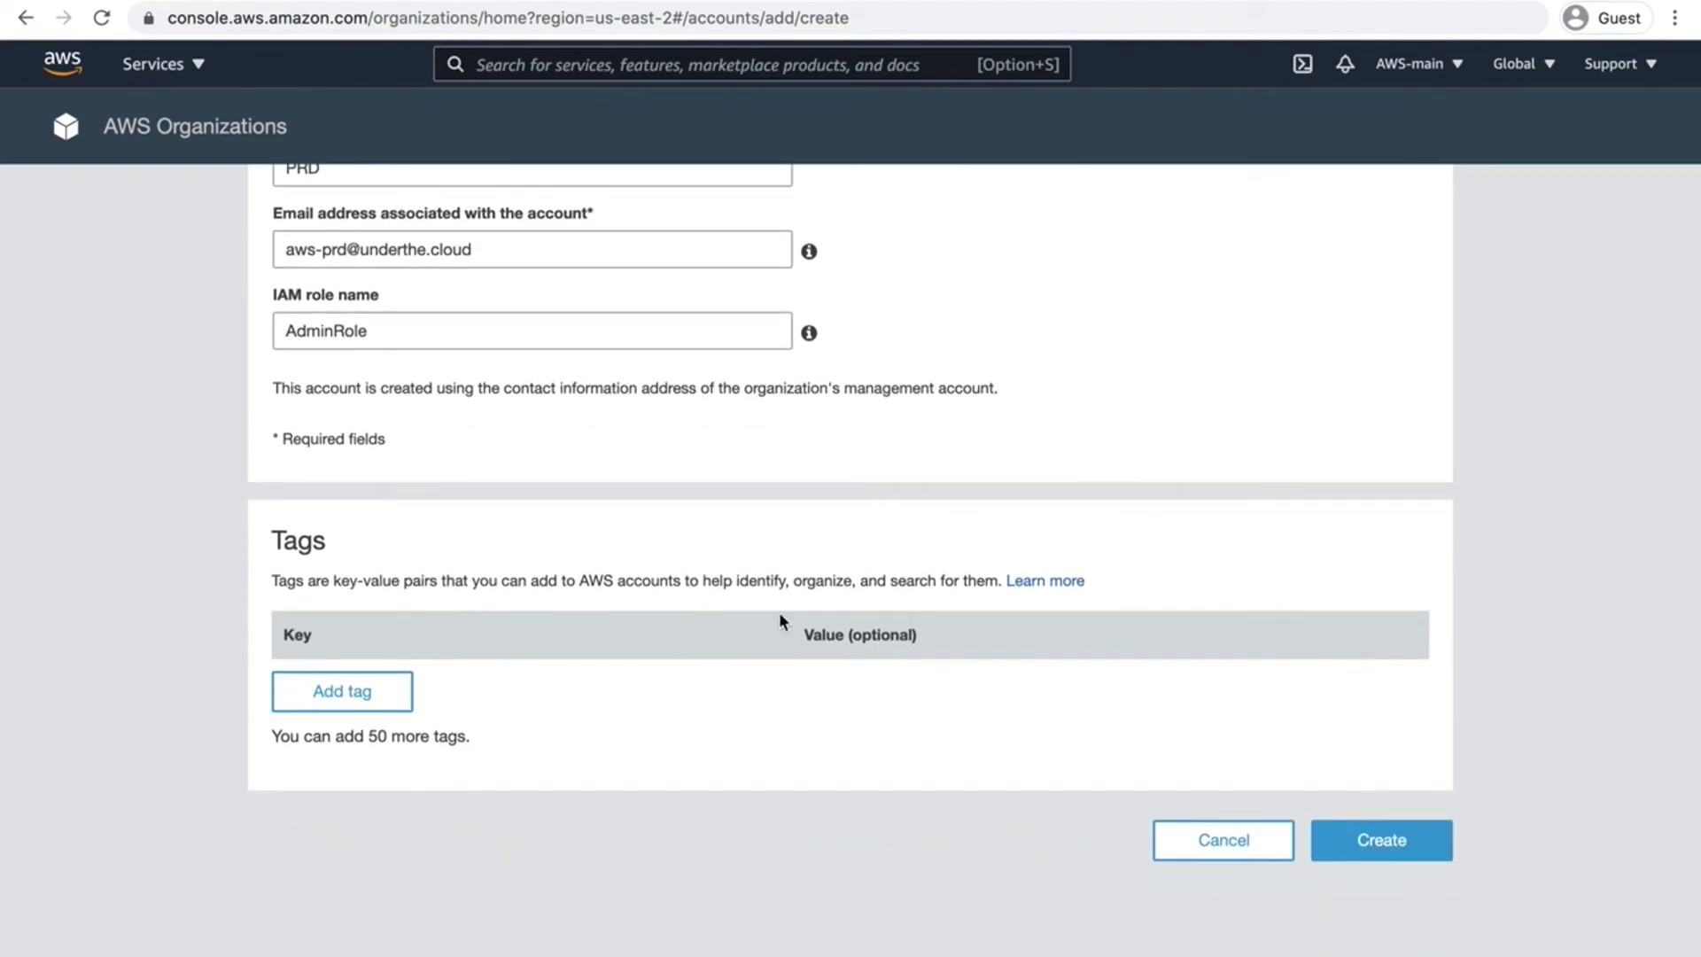
pyautogui.scroll(1, 779, 612)
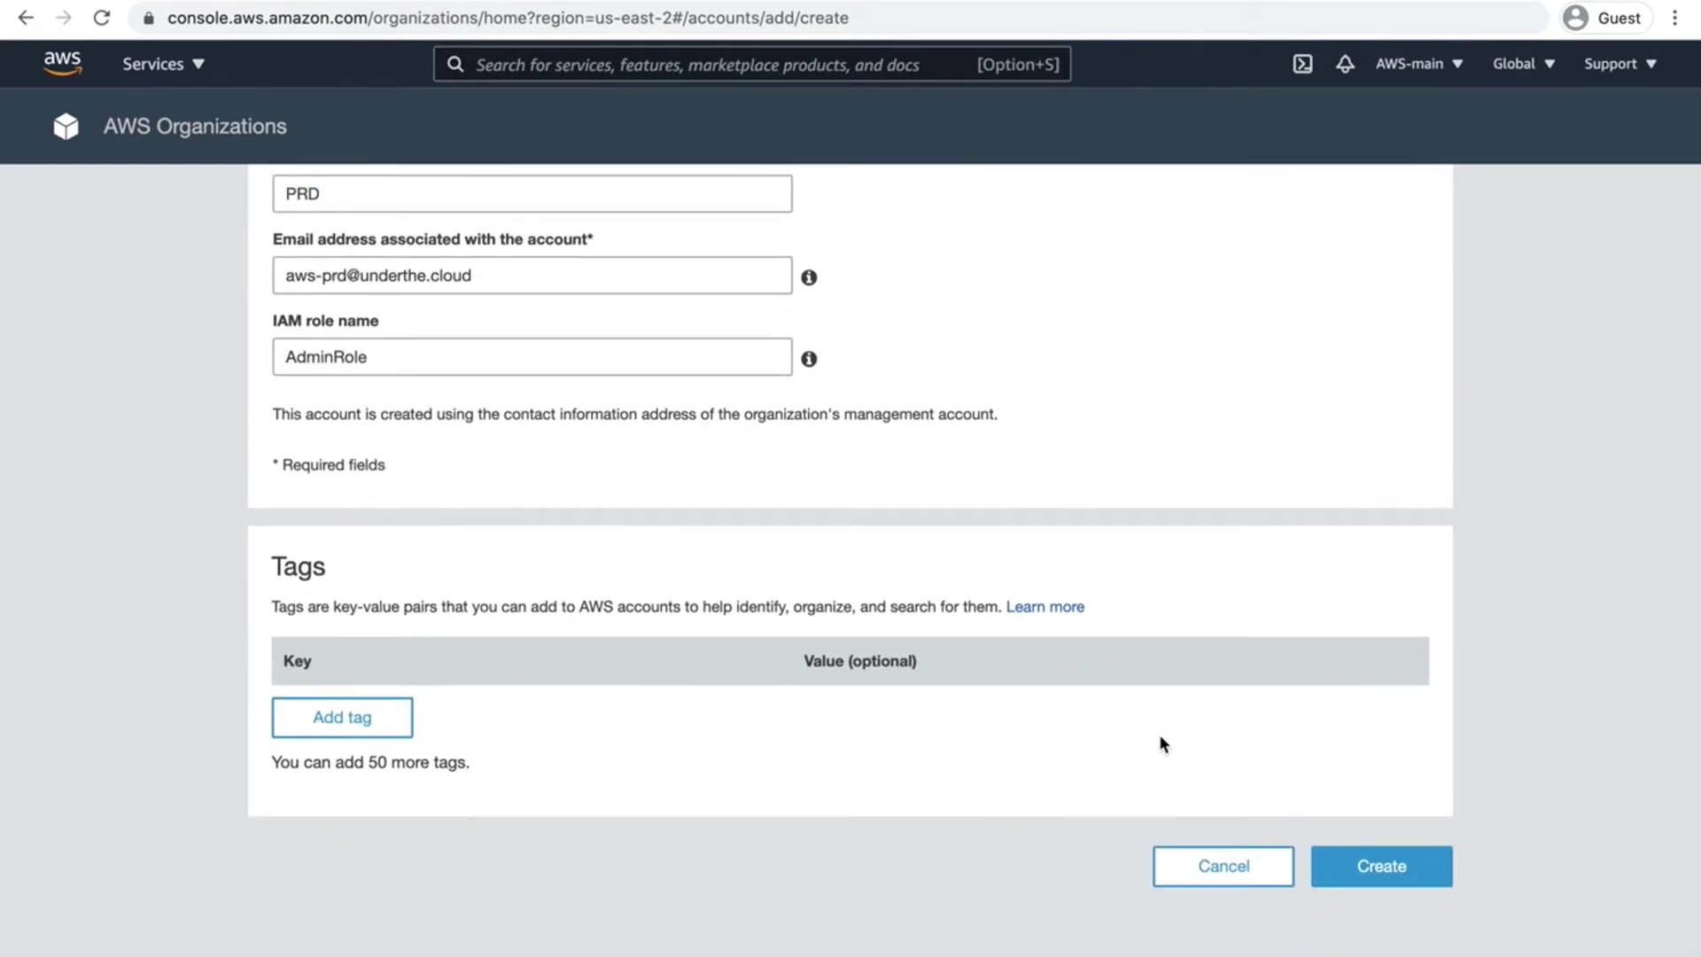
pyautogui.click(1384, 882)
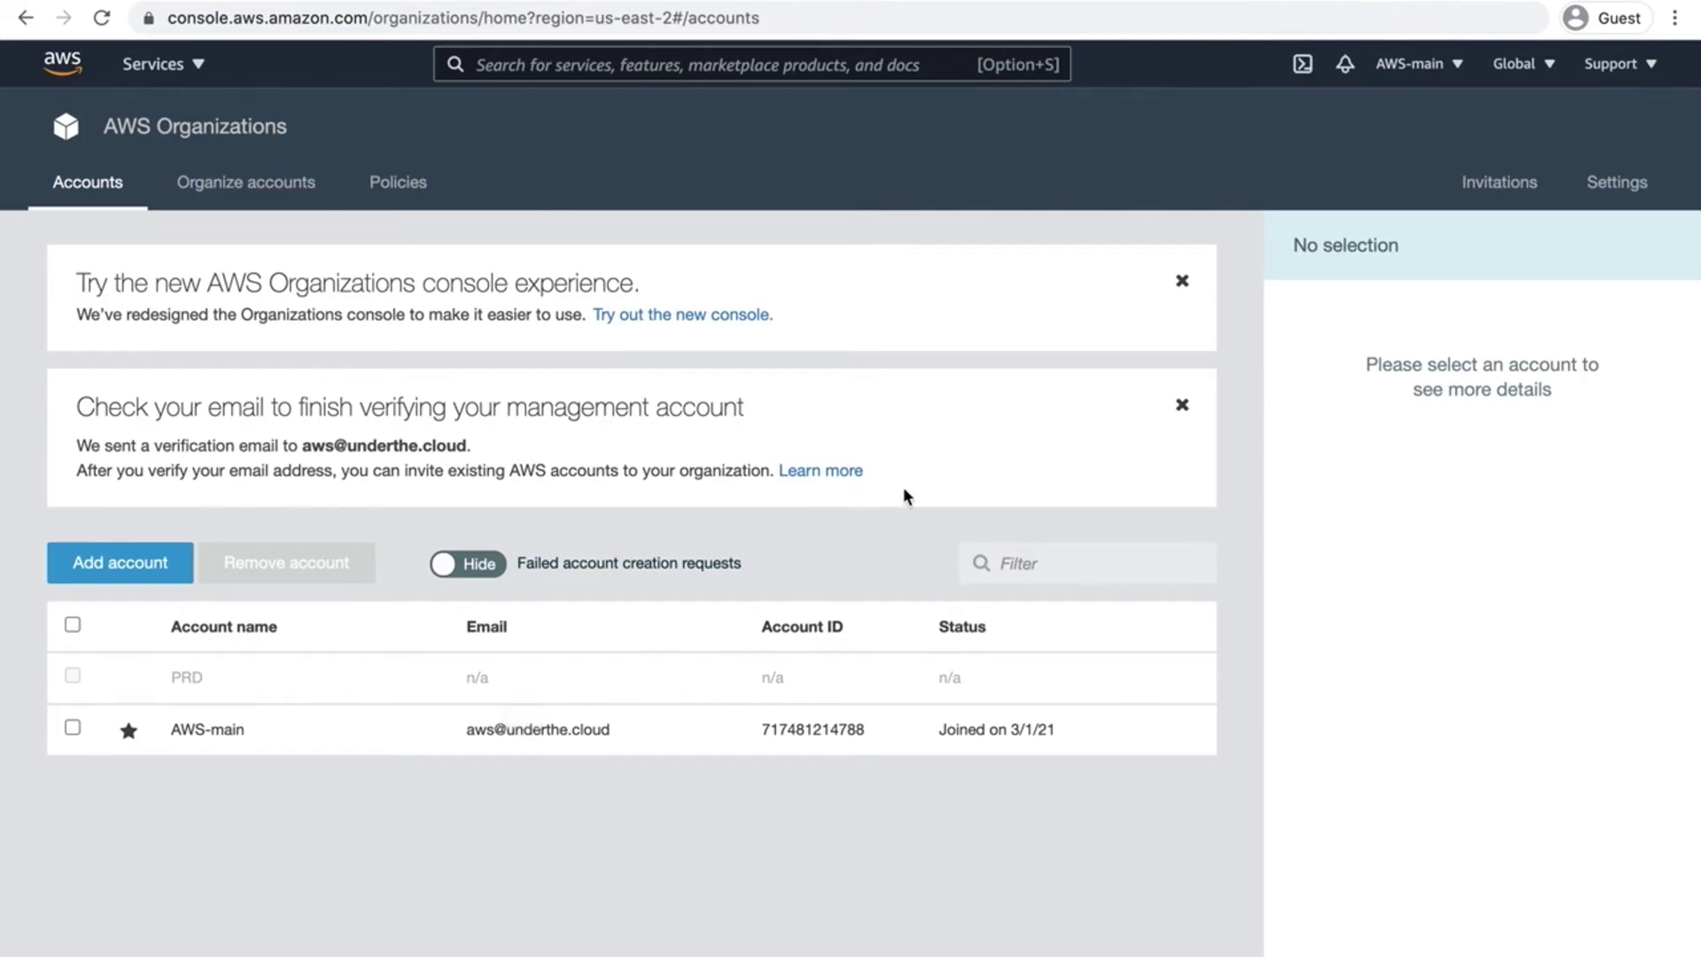
# Step: Close both notification banners and reload so PRD shows as Created
pyautogui.click(1182, 404)
pyautogui.click(1182, 281)
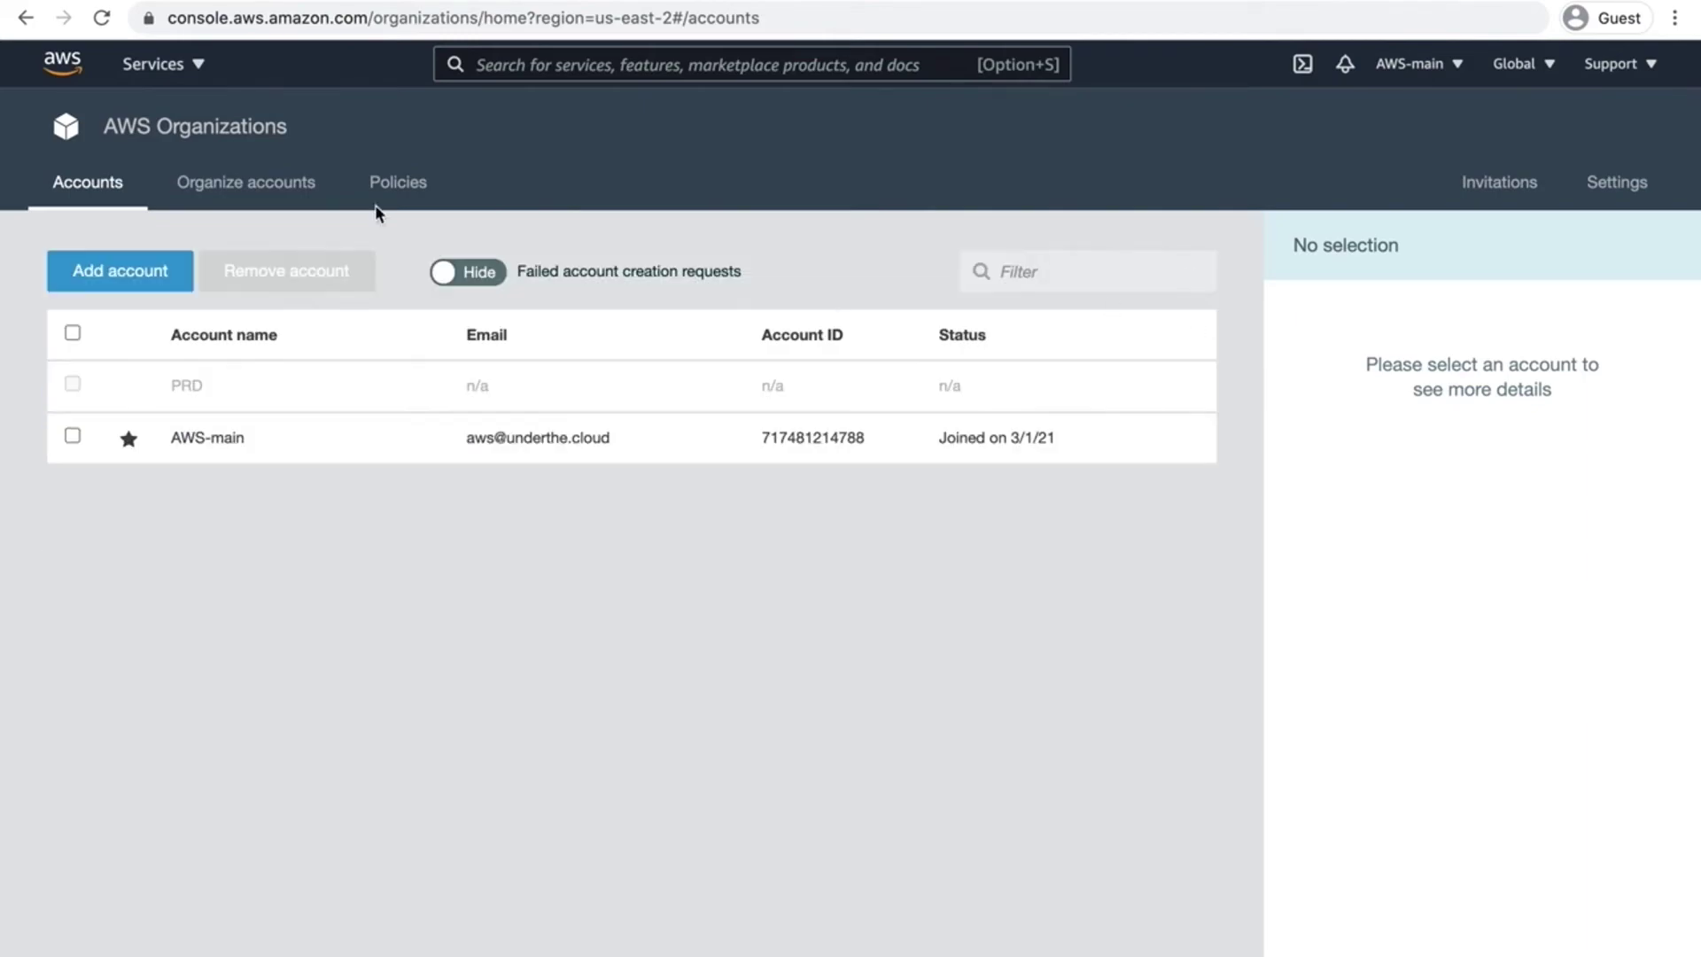
pyautogui.click(102, 19)
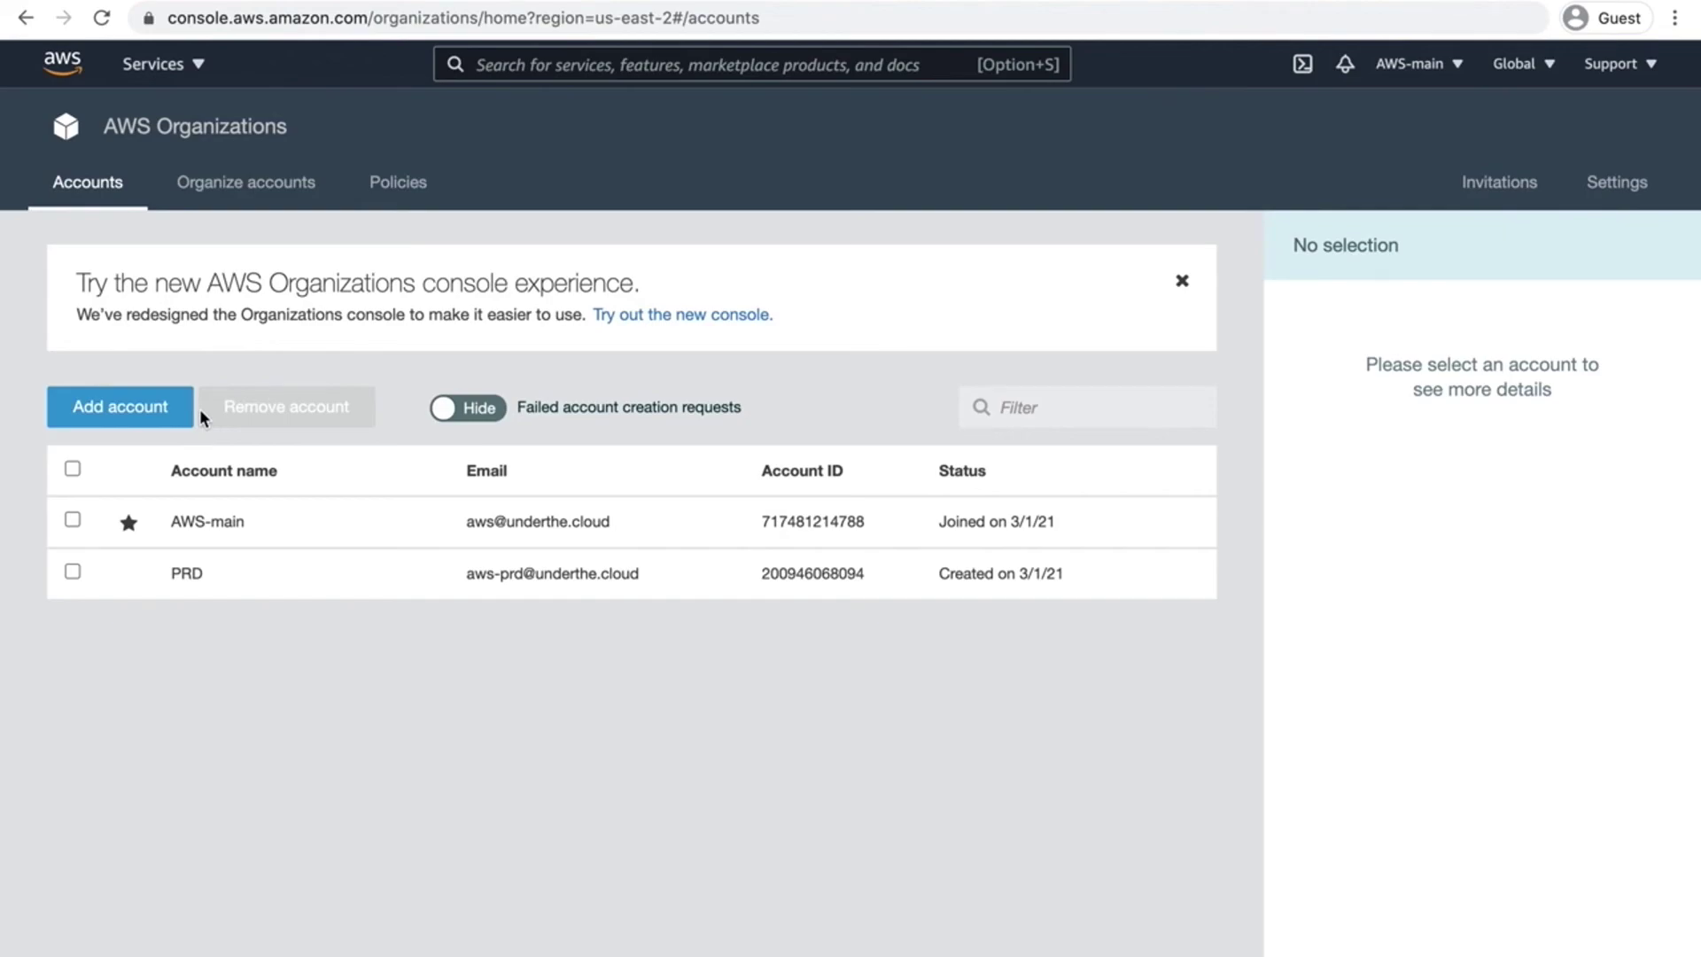
# Step: Start another new account via Add account and Create account, naming it DEV
pyautogui.click(149, 414)
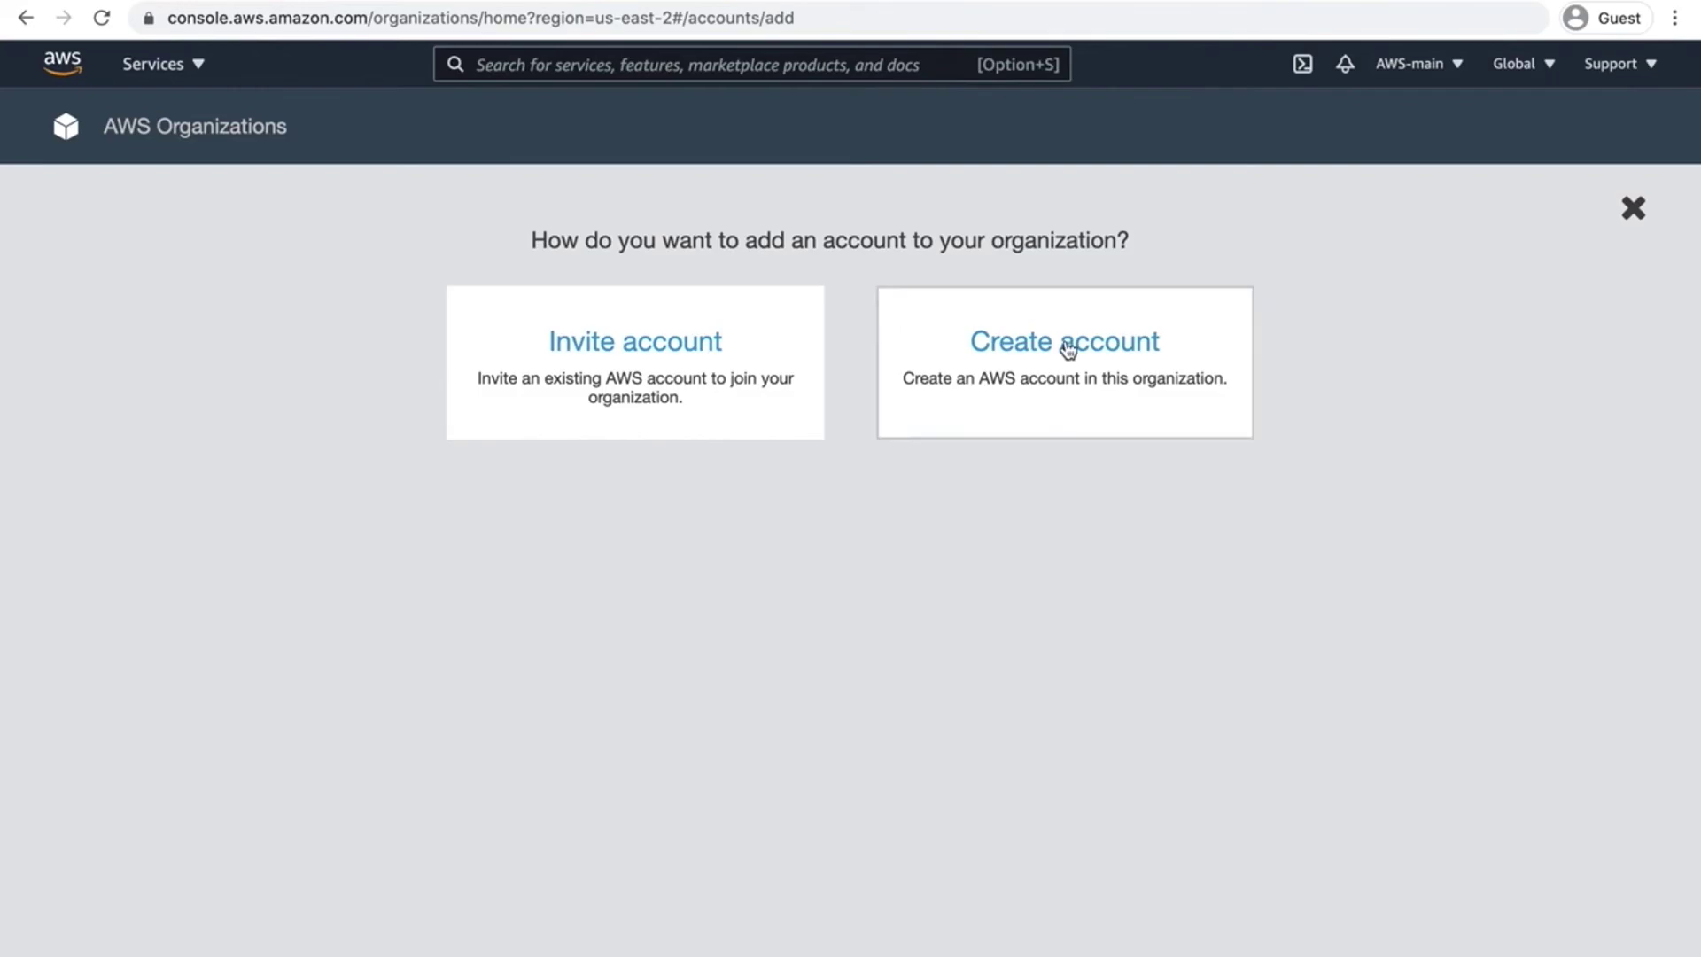
pyautogui.click(1077, 389)
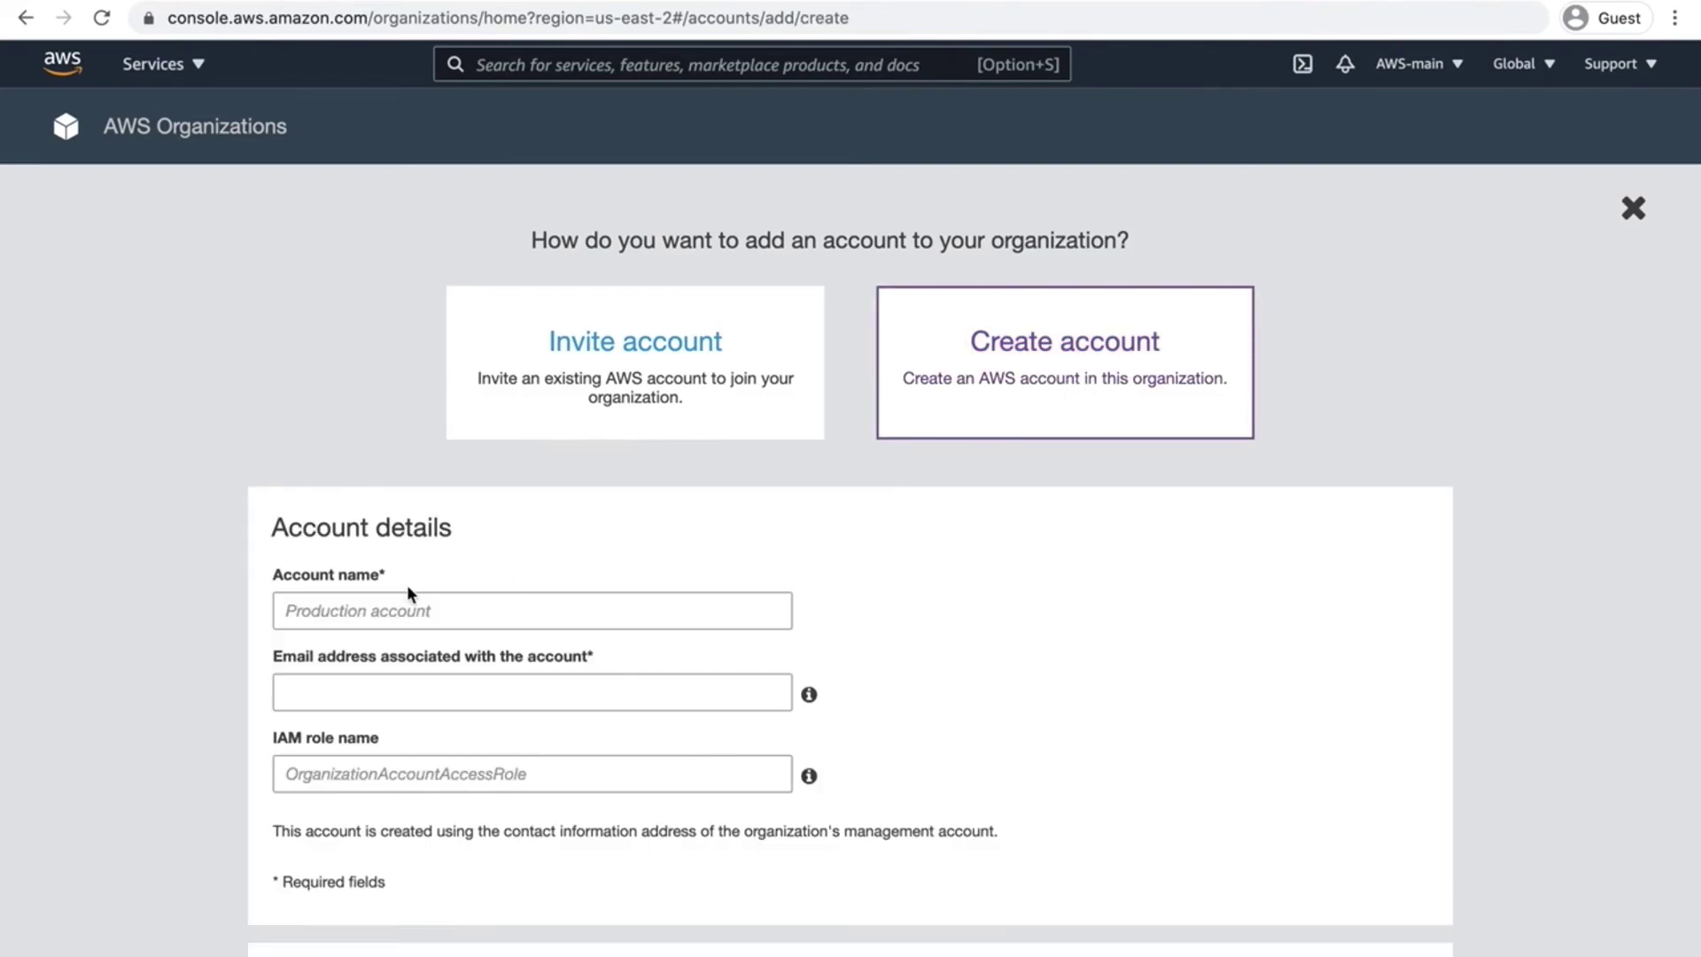
pyautogui.scroll(-3, 407, 585)
pyautogui.click(406, 469)
pyautogui.write('DEV')
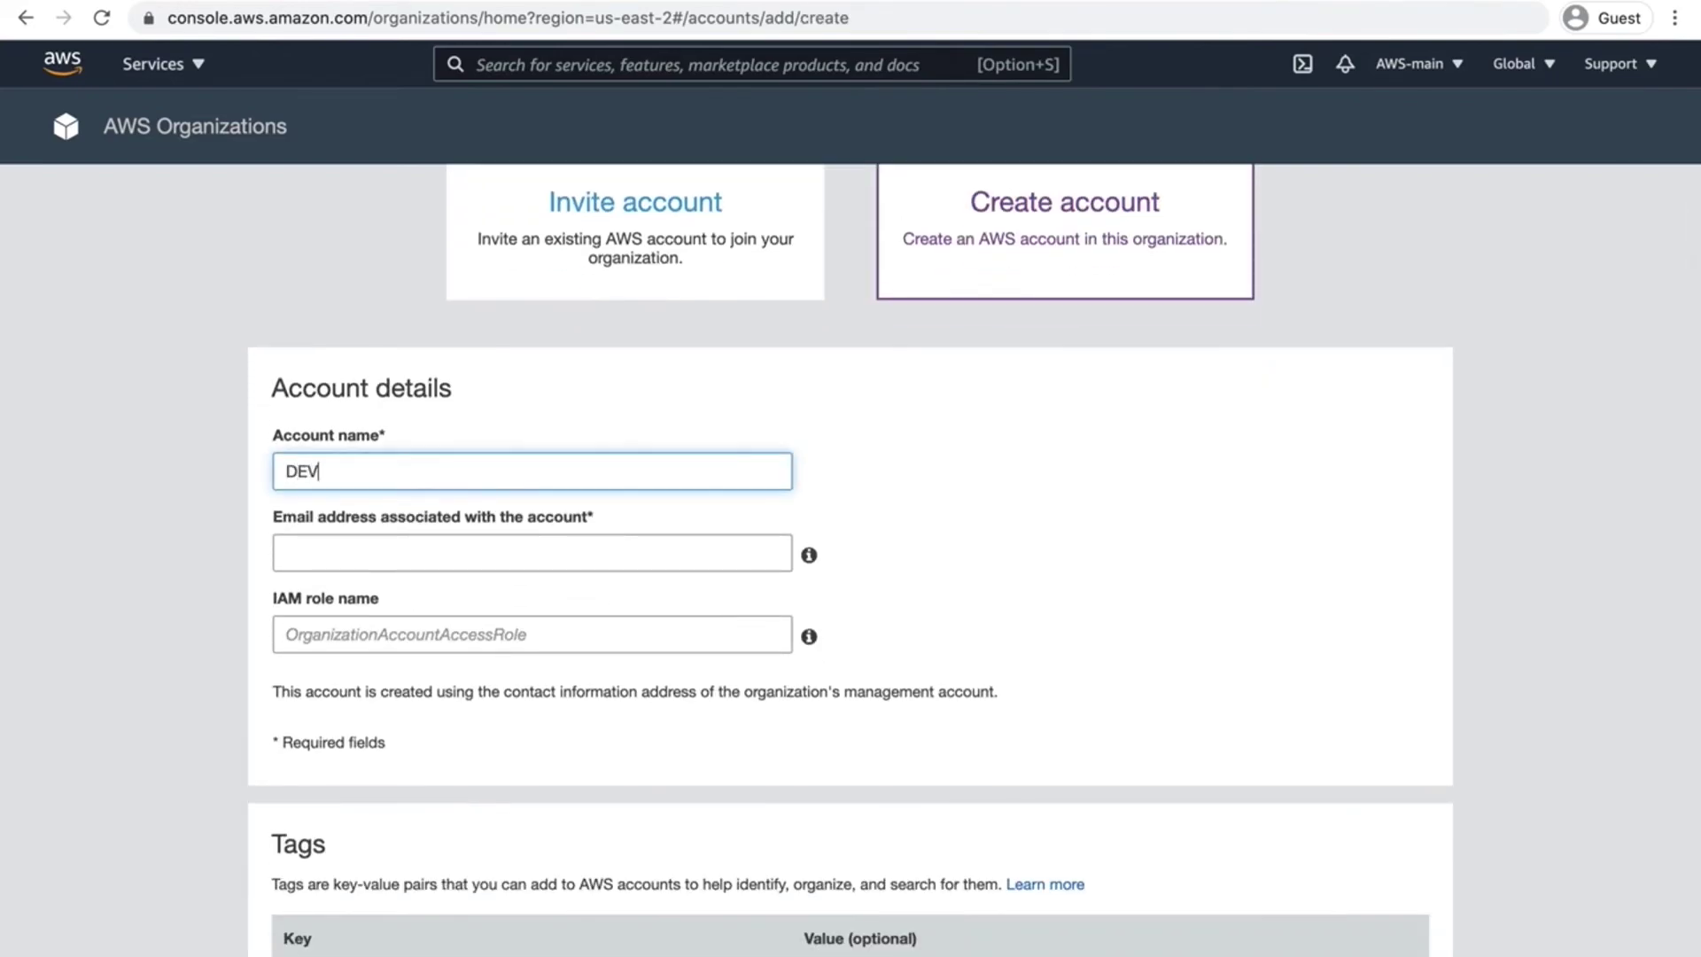
# Step: Enter DEV's e-mail address and AdminRole as its IAM role name
pyautogui.click(380, 554)
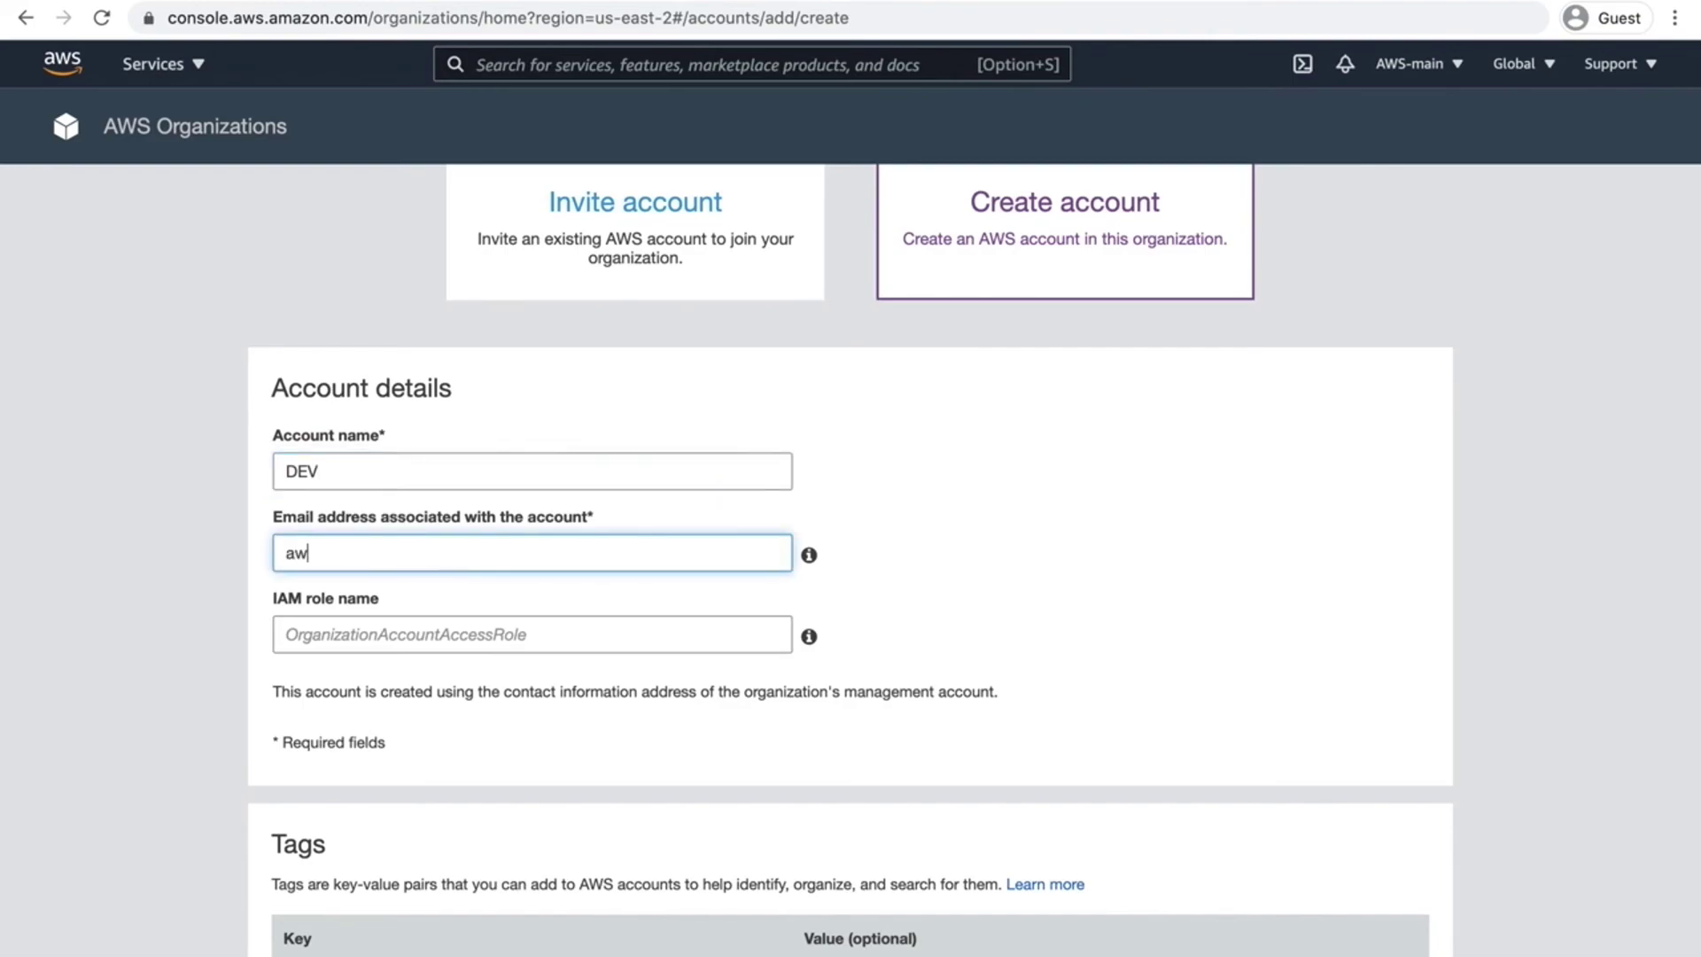
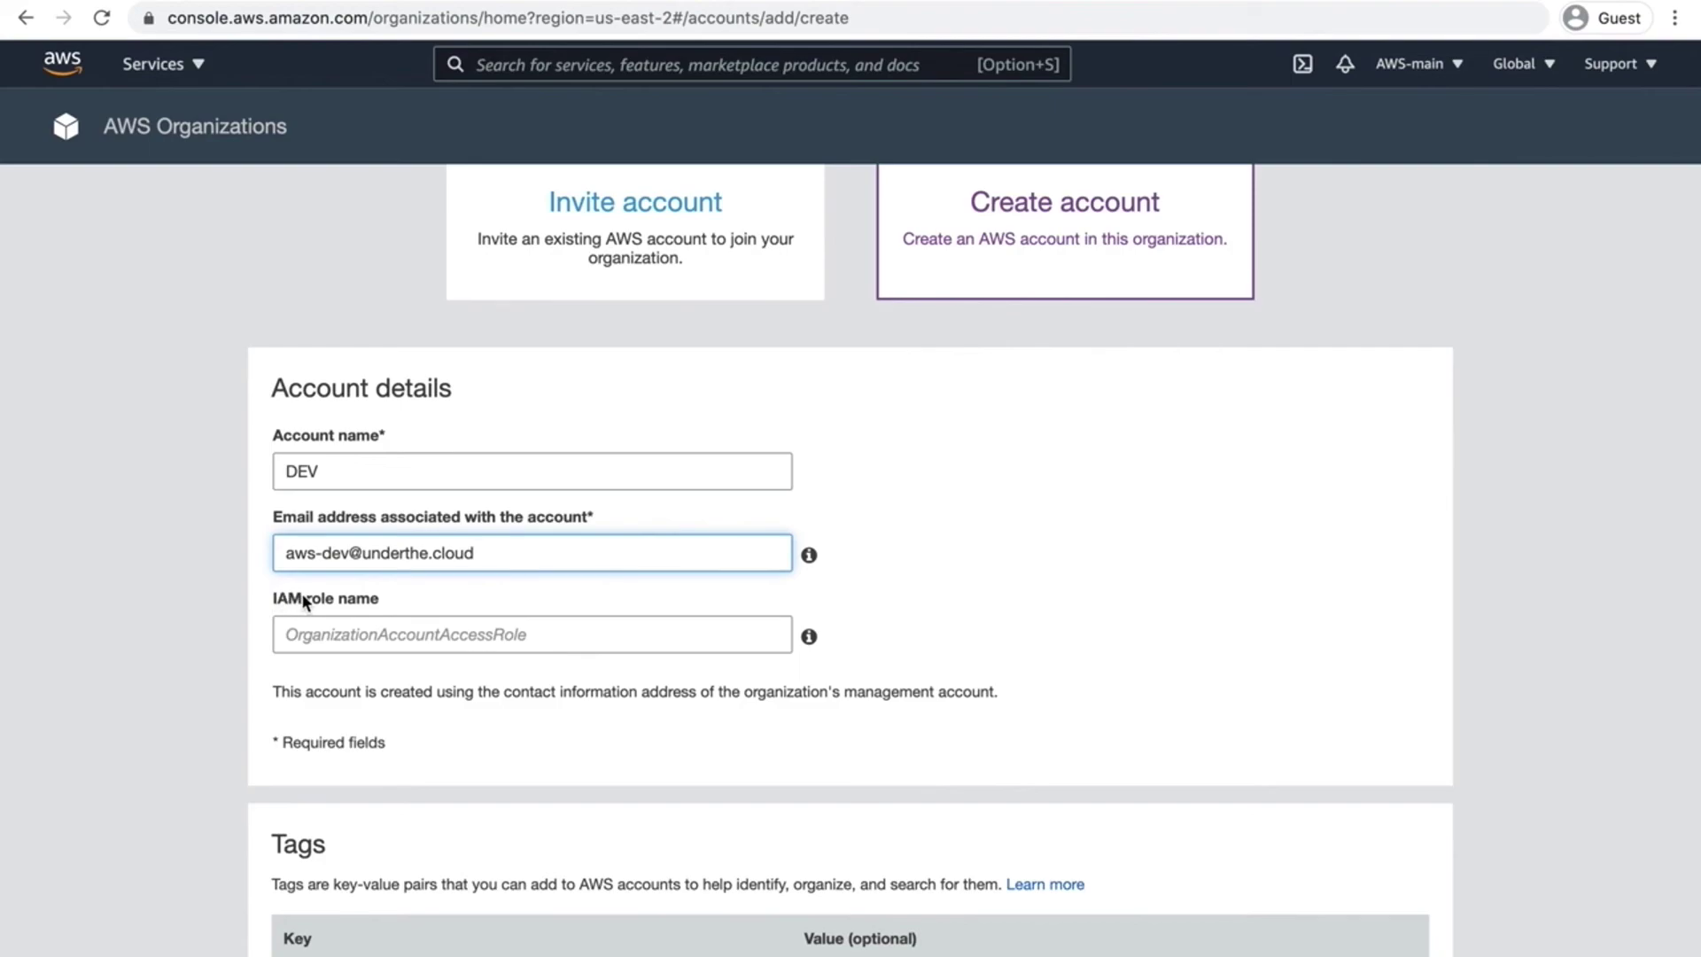
pyautogui.click(349, 645)
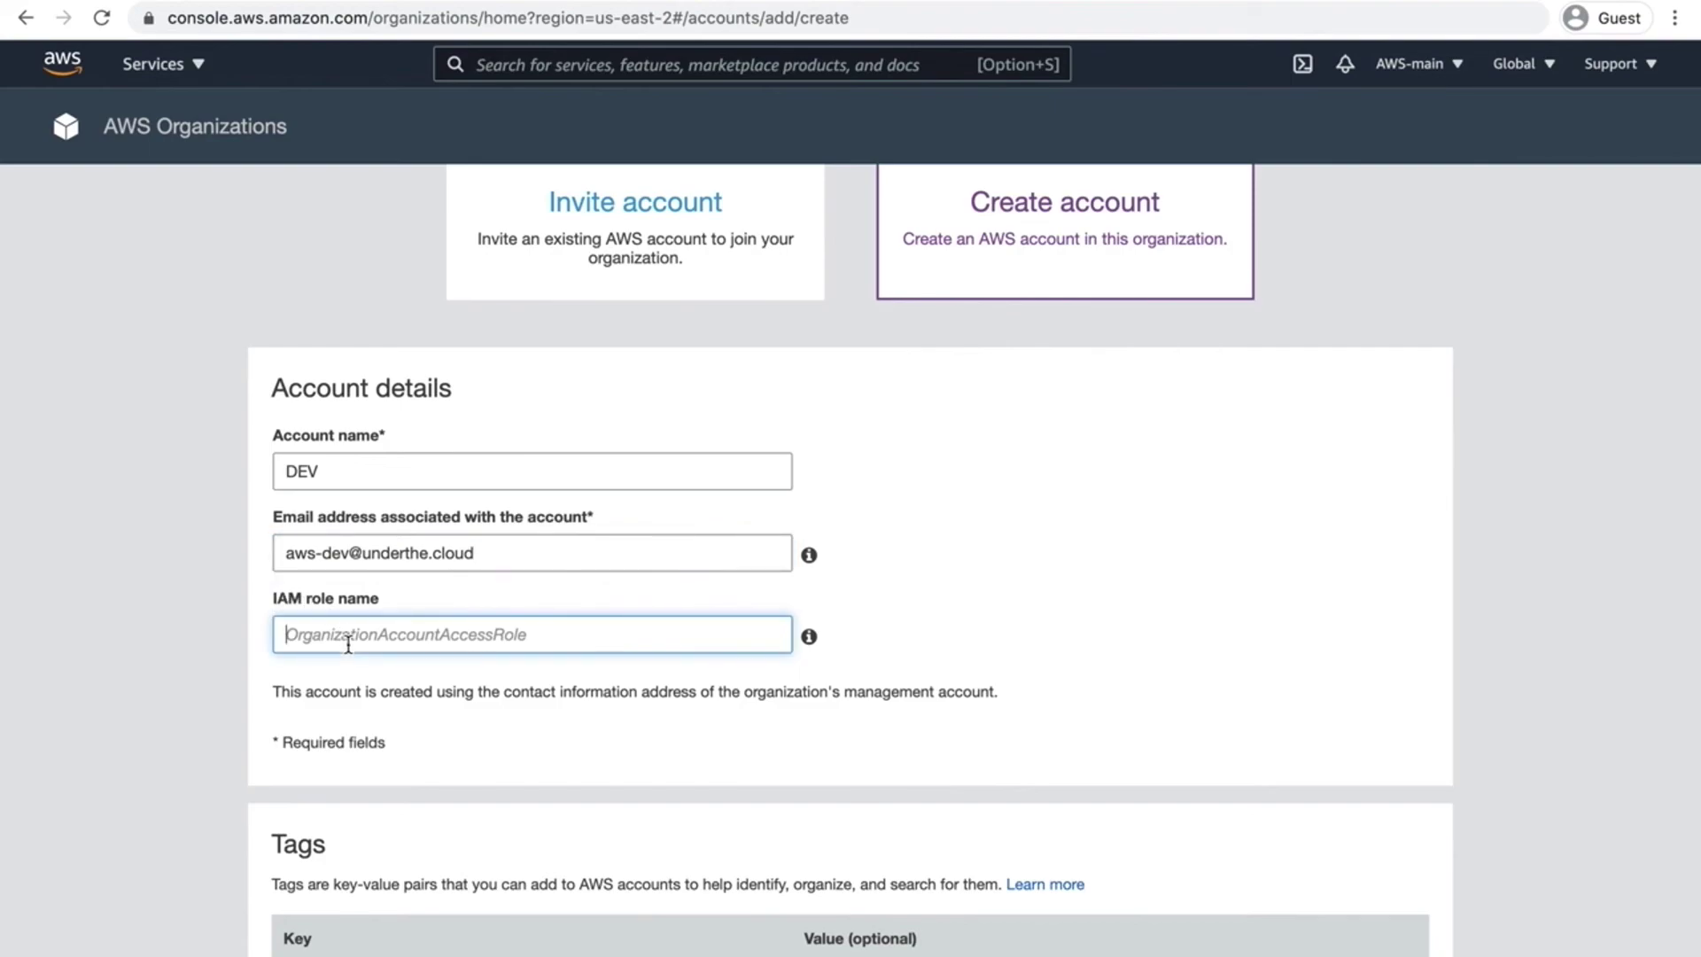
pyautogui.write('AdminRole')
pyautogui.click(229, 542)
pyautogui.scroll(-2, 310, 442)
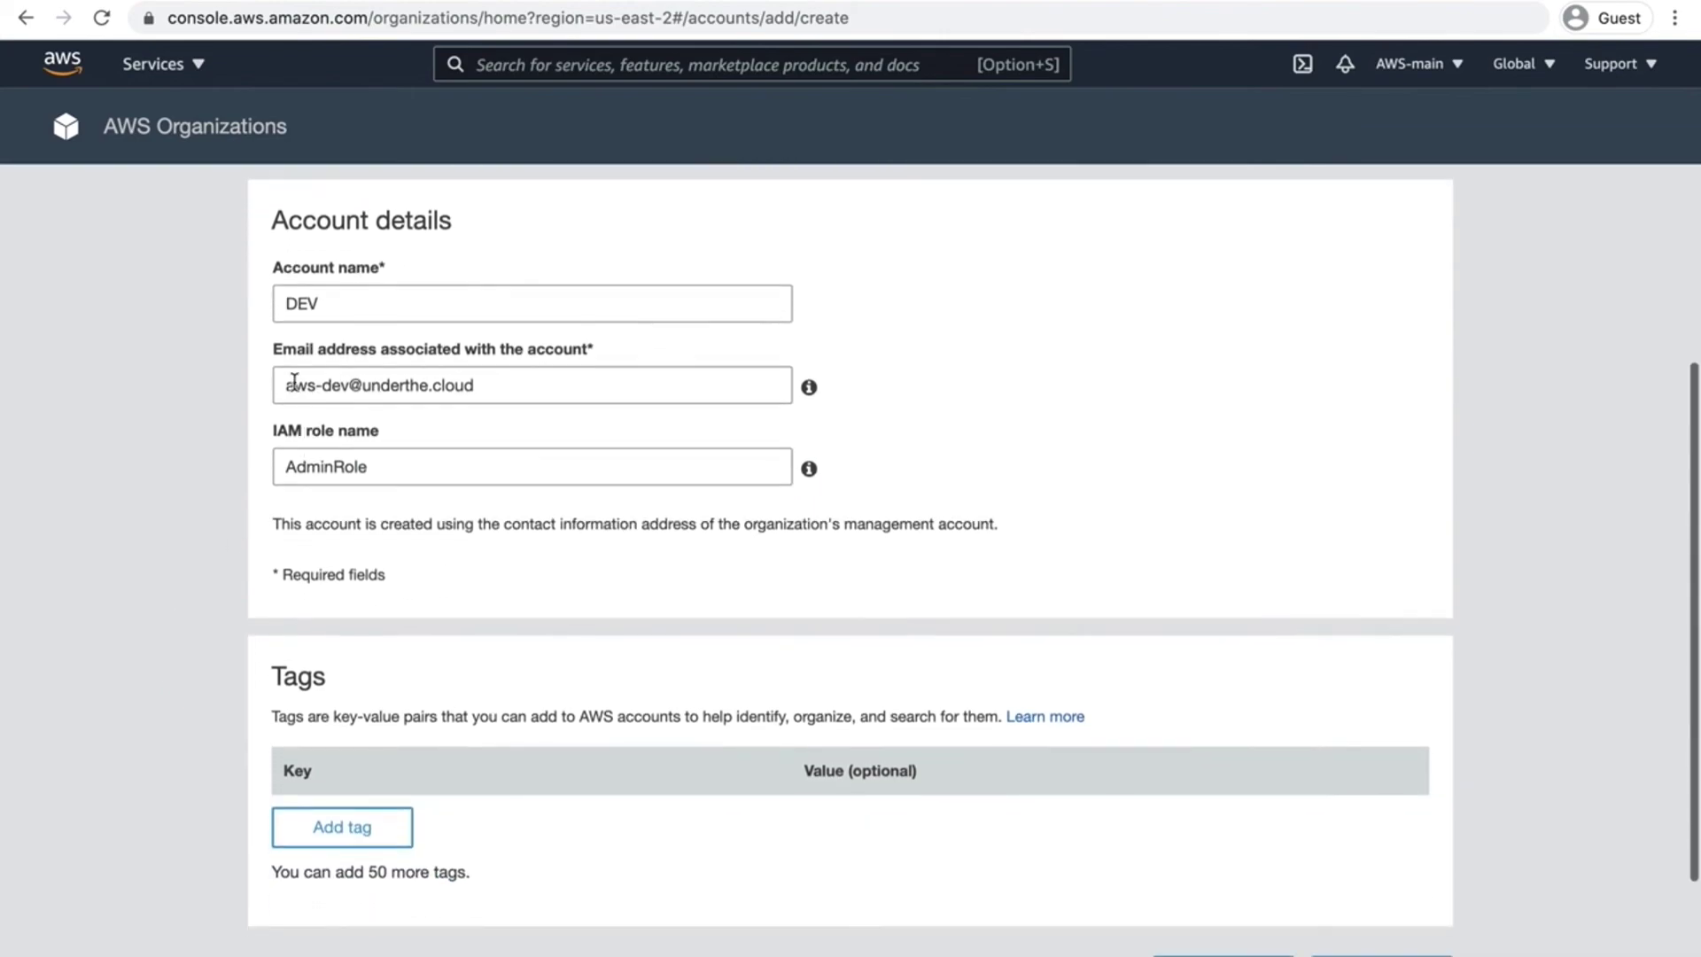
pyautogui.scroll(-2, 549, 434)
pyautogui.scroll(1, 1130, 561)
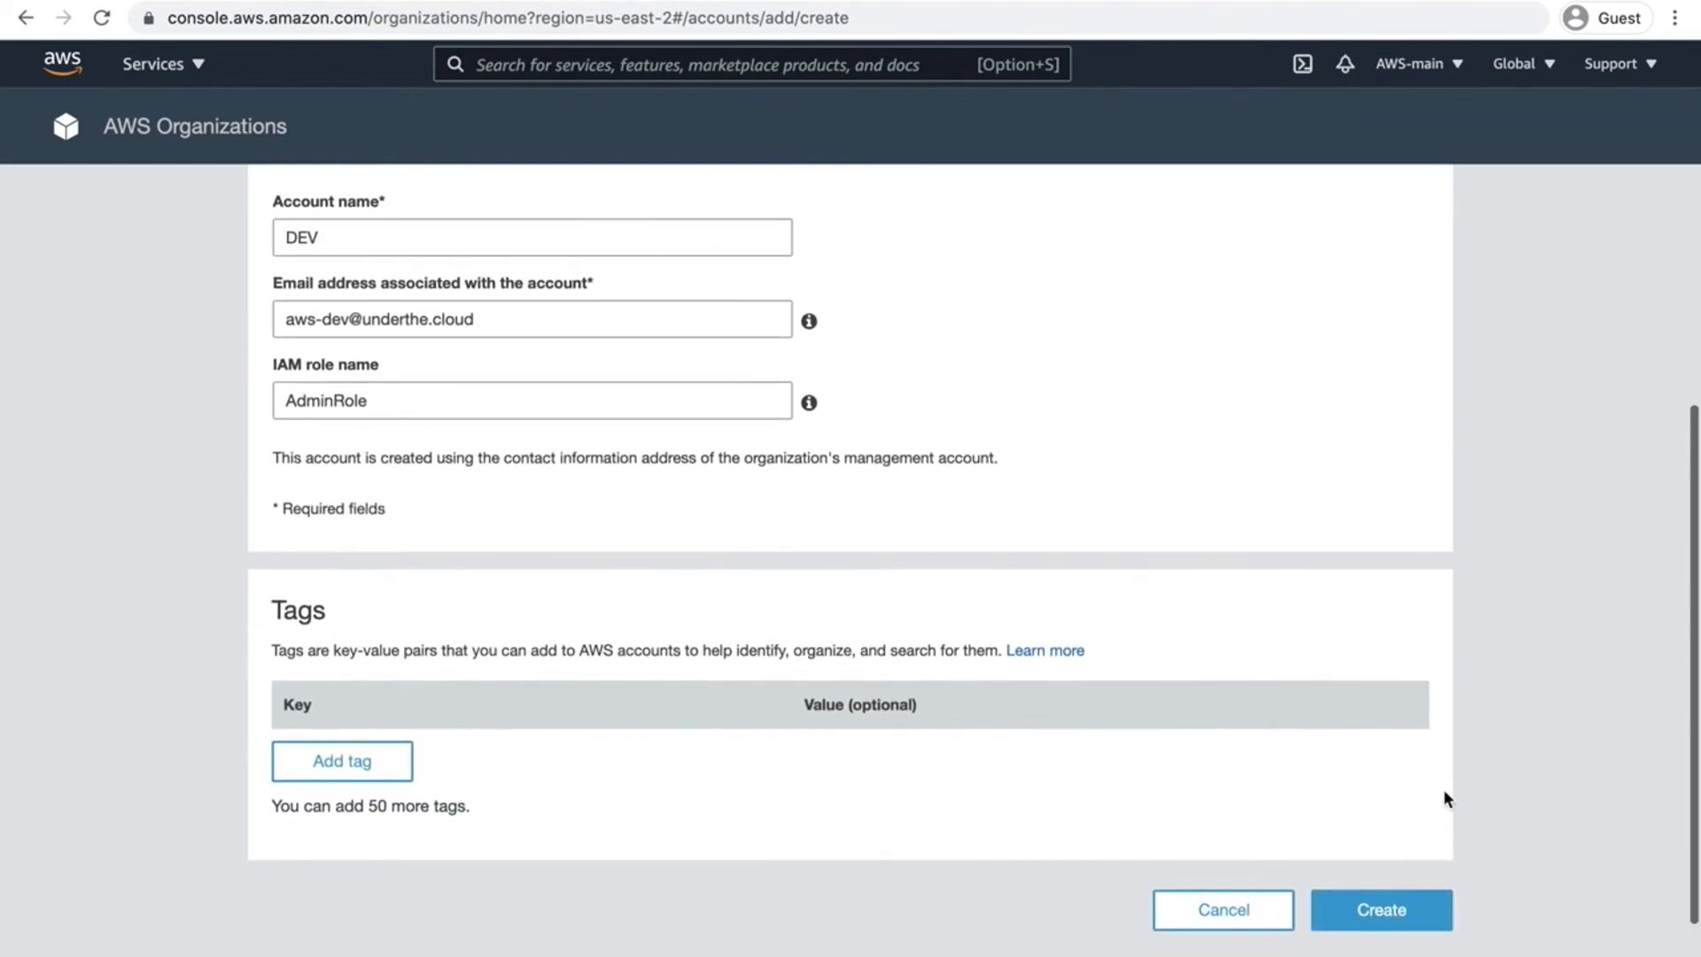
# Step: Submit the DEV account and reload so it shows Created beside AWS-main and PRD
pyautogui.click(1413, 922)
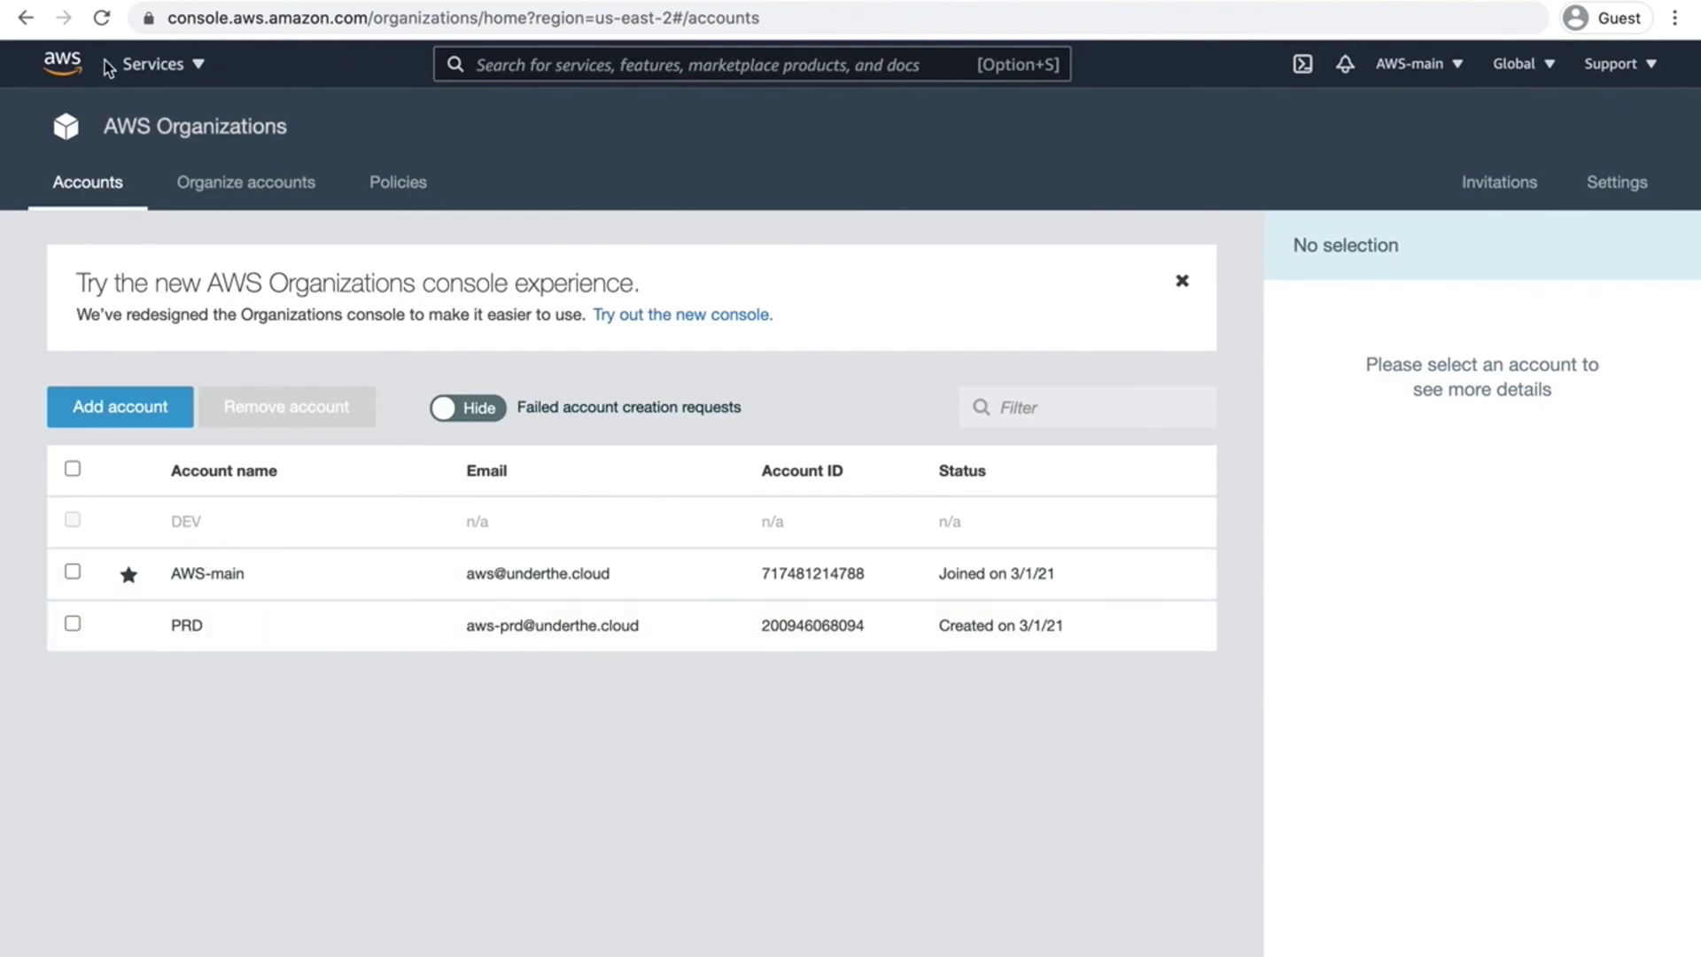
pyautogui.click(100, 21)
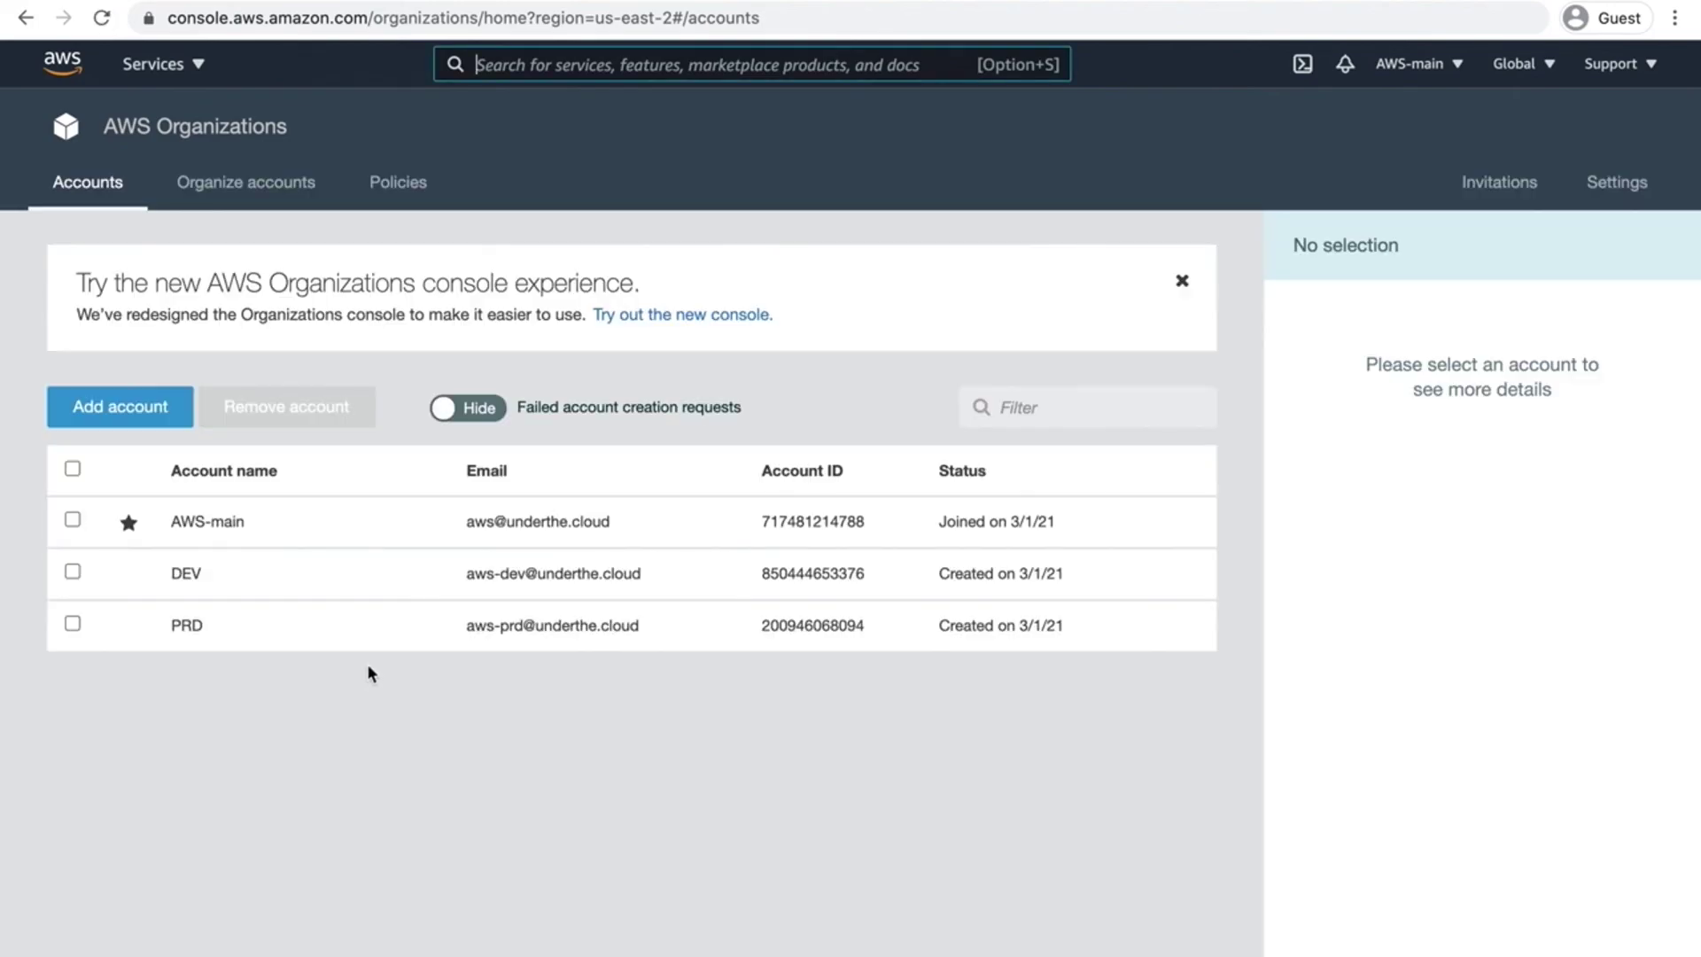